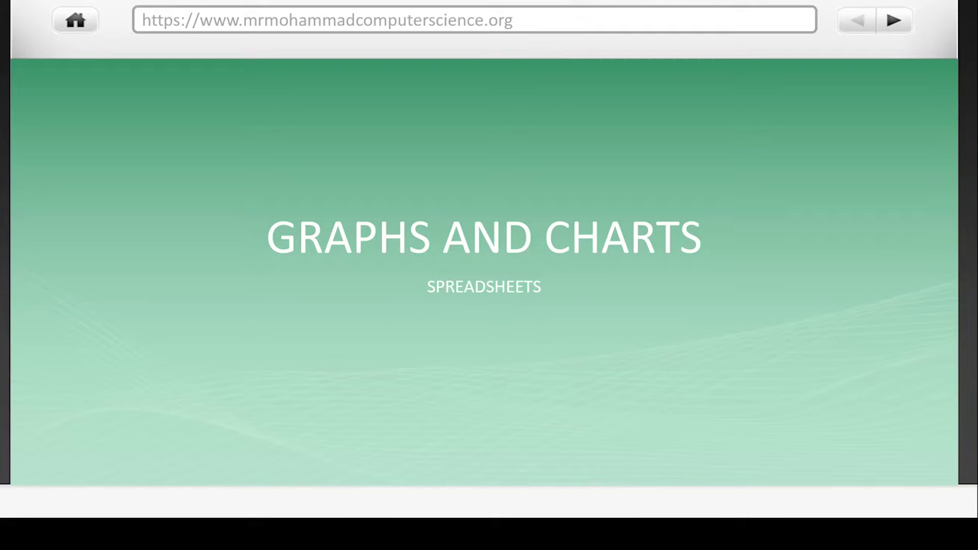
key(Right)
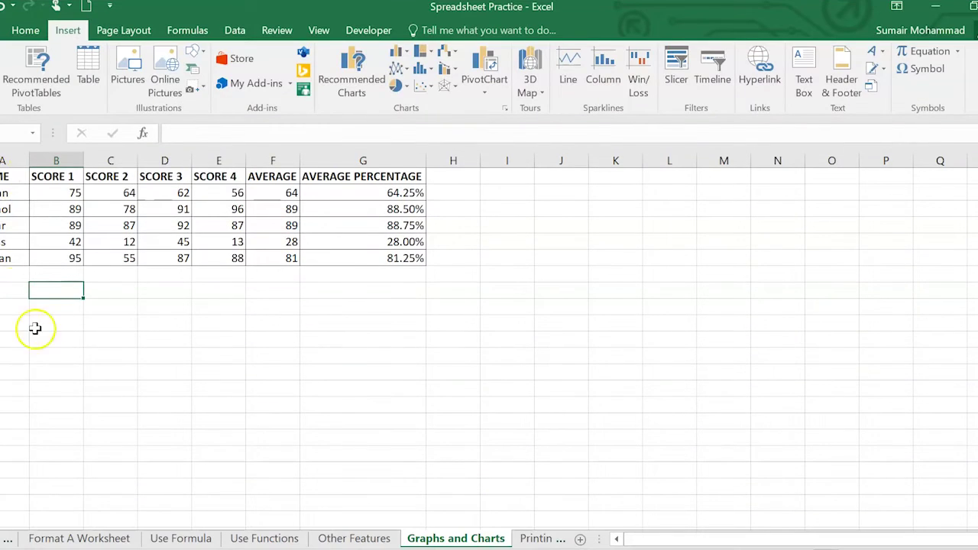
click(177, 359)
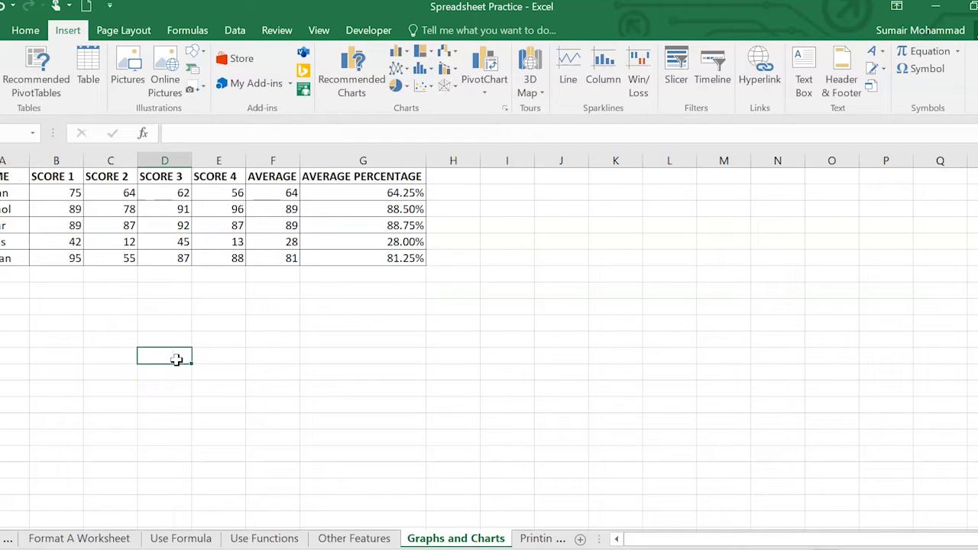
click(386, 306)
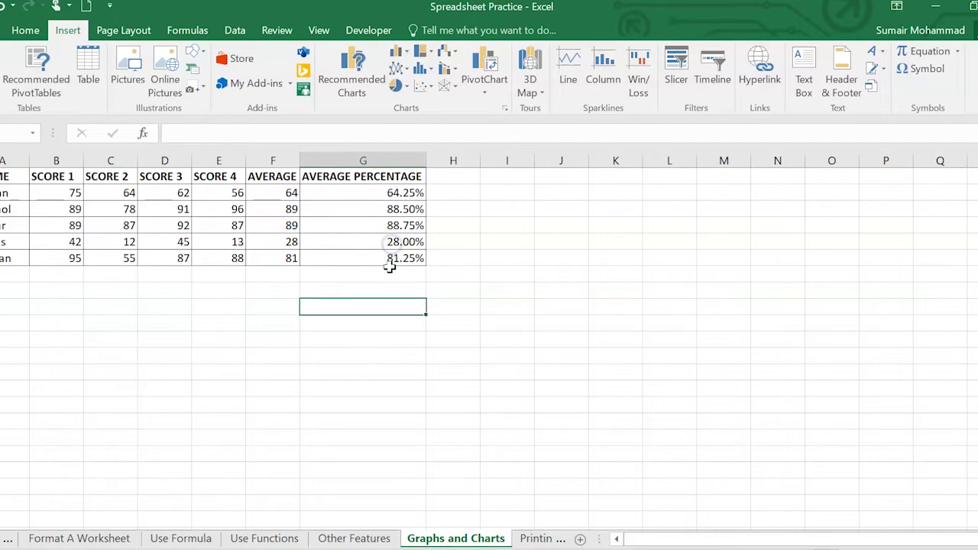
drag(386, 260, 375, 168)
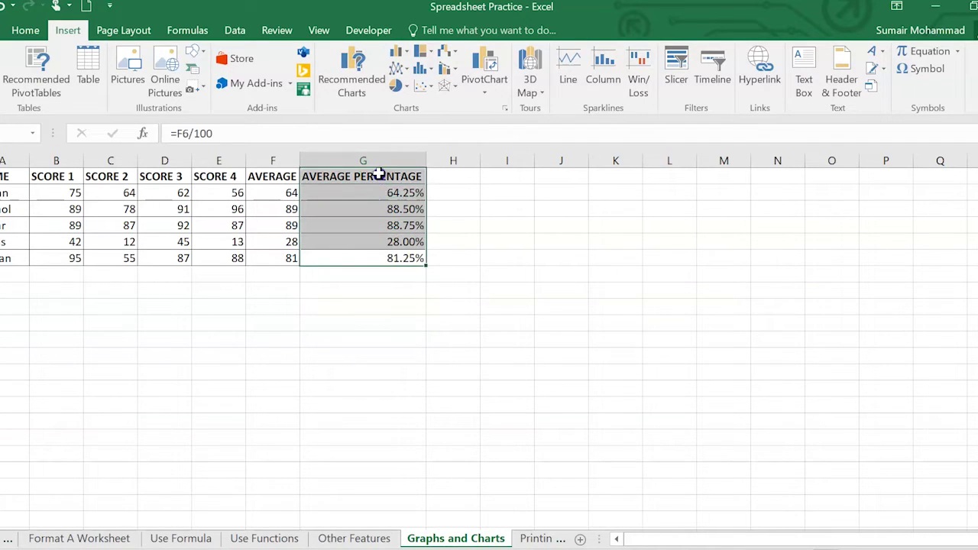
click(377, 204)
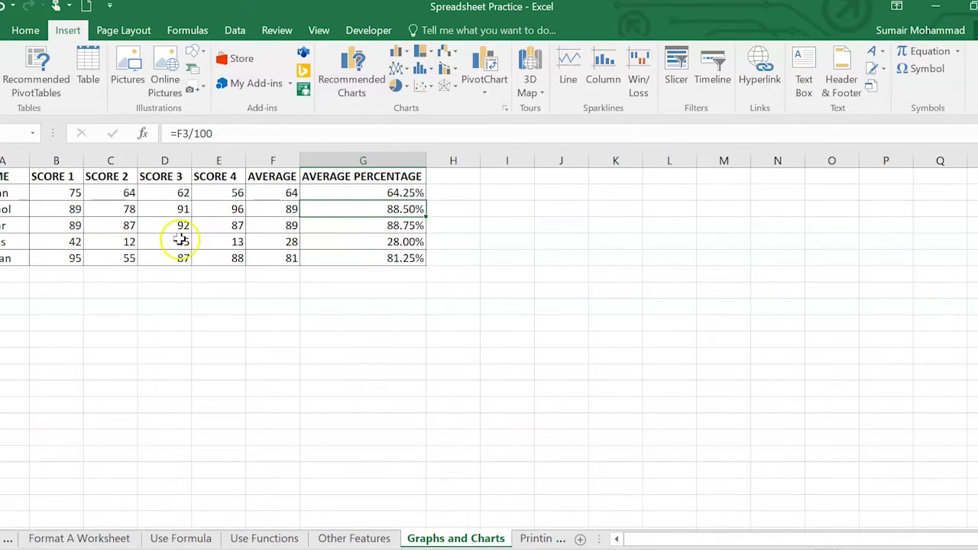
drag(6, 176, 16, 243)
drag(325, 177, 327, 267)
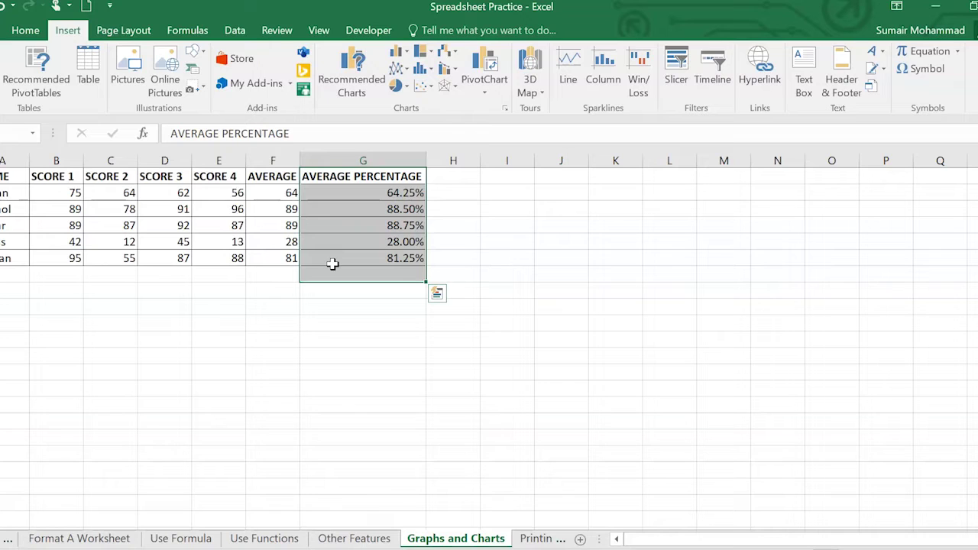
drag(333, 264, 343, 196)
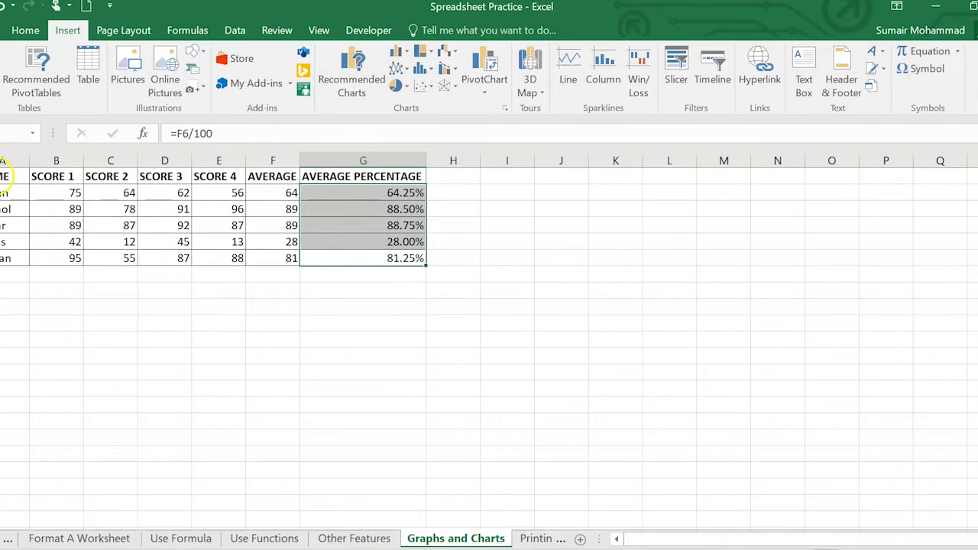
Step: Insert a basic 2-D pie chart from the NAME and AVERAGE PERCENTAGE columns, headers included, and move it below the table
drag(5, 177, 3, 259)
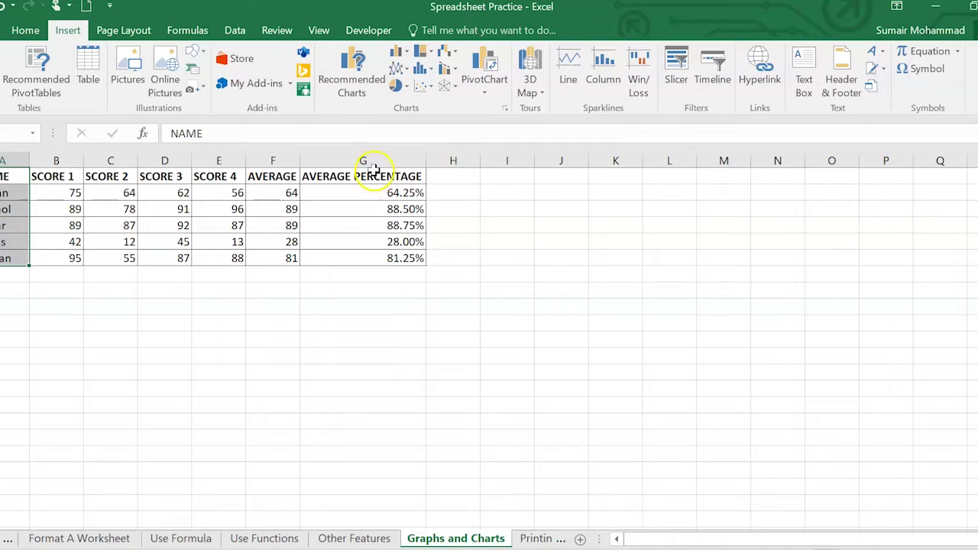
drag(374, 174, 368, 258)
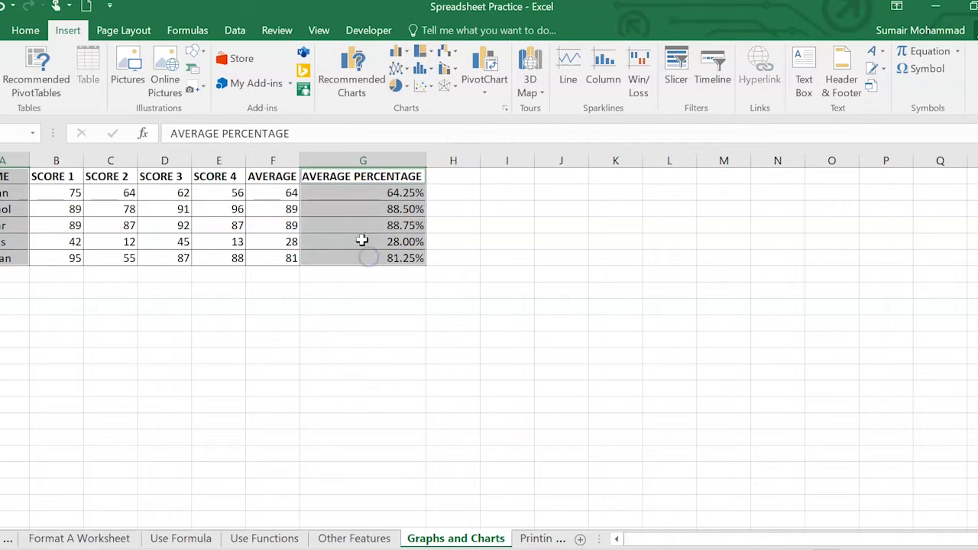
click(399, 86)
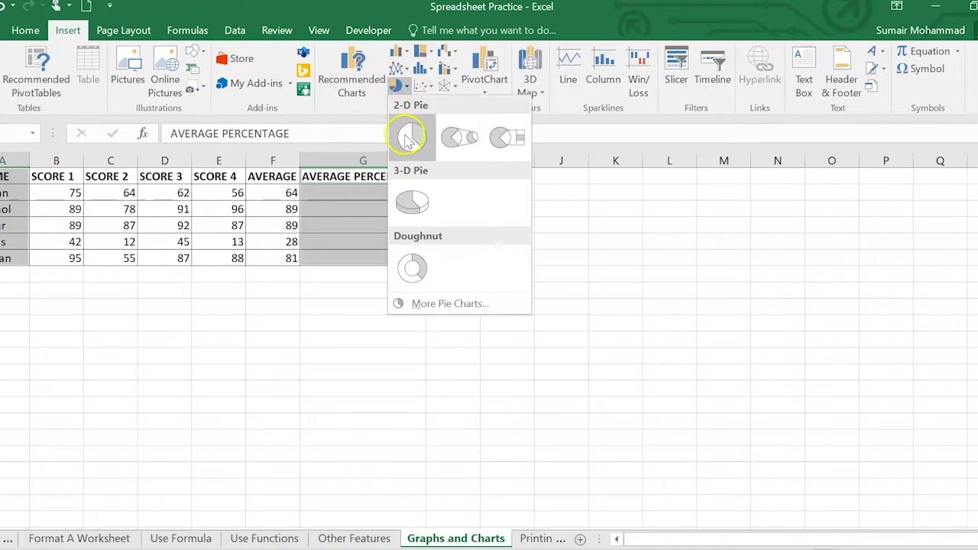
click(406, 136)
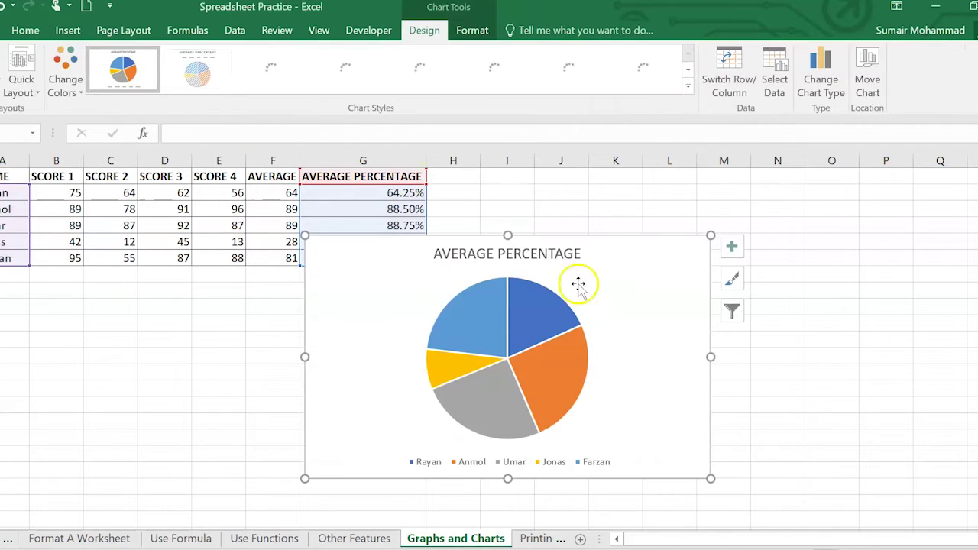
click(602, 243)
mouse_move(602, 243)
mouse_down()
mouse_move(594, 264)
mouse_move(291, 267)
mouse_up()
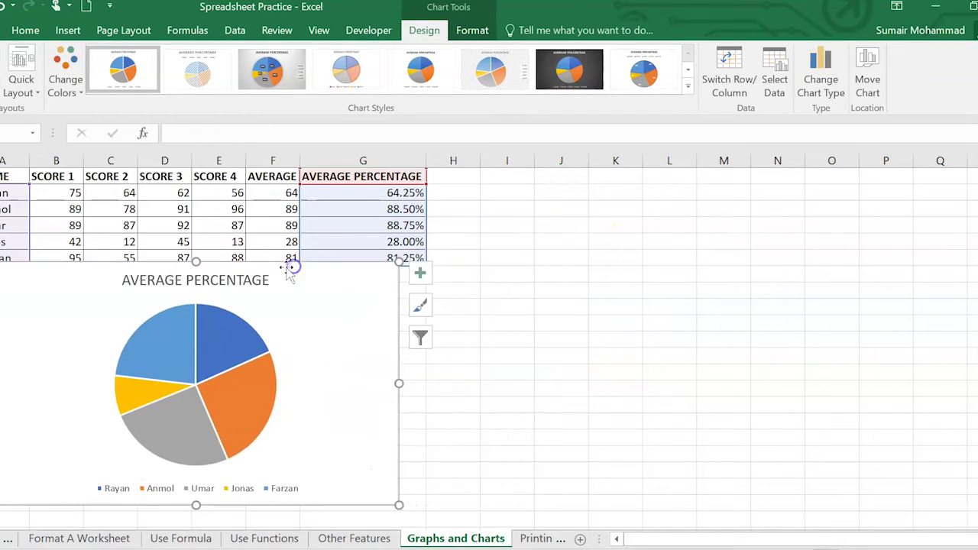
Step: Change the pie chart's title to "AVERAGE PERCENTAGE SCORE PER STUDENT"
click(226, 280)
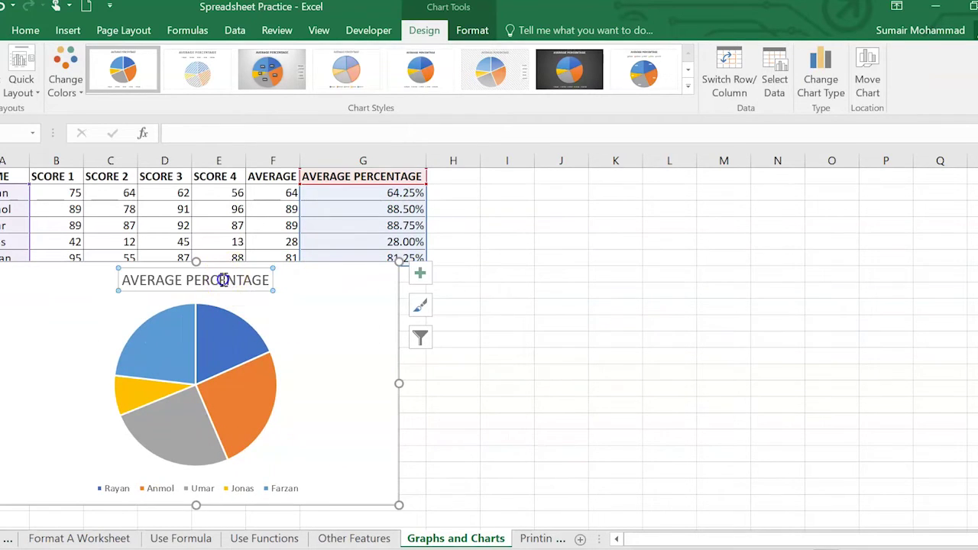
double_click(226, 279)
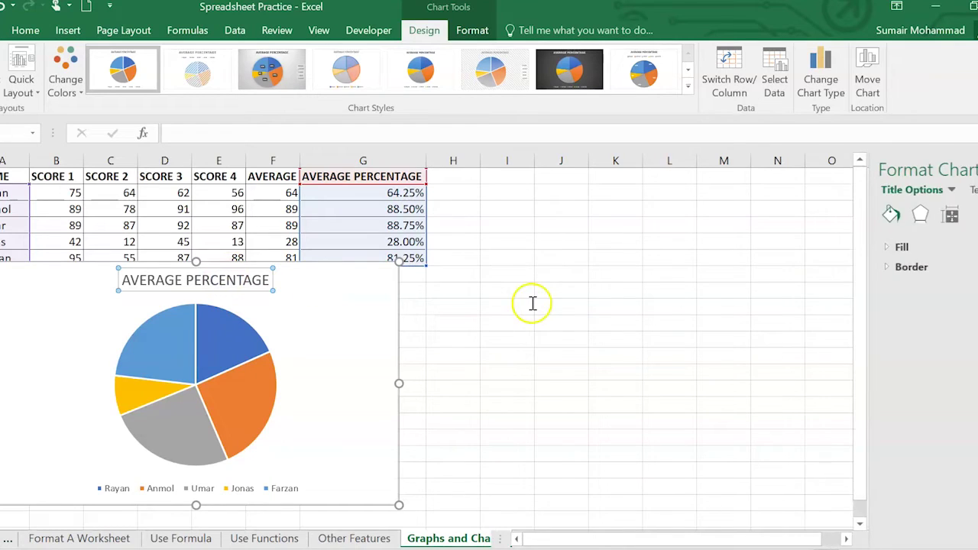
click(246, 279)
click(247, 277)
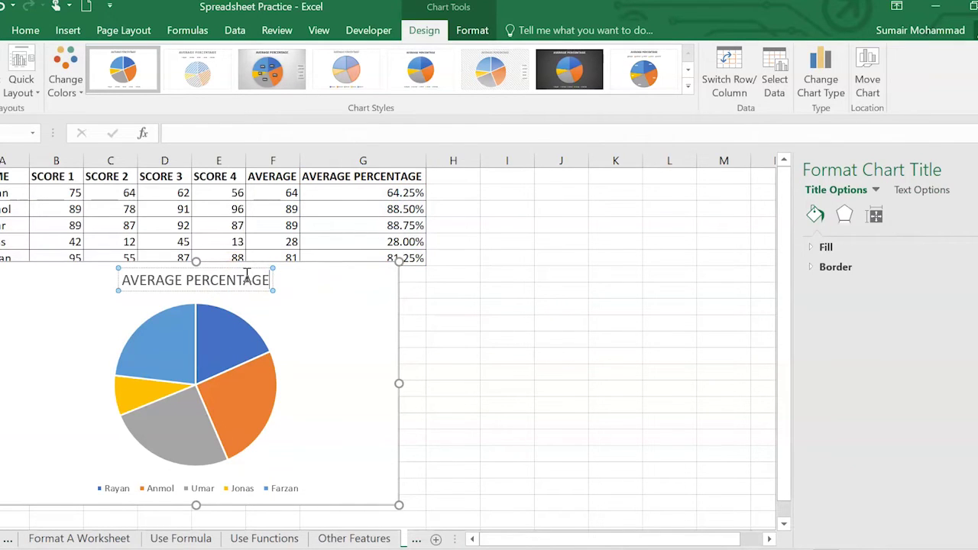
text(PER S)
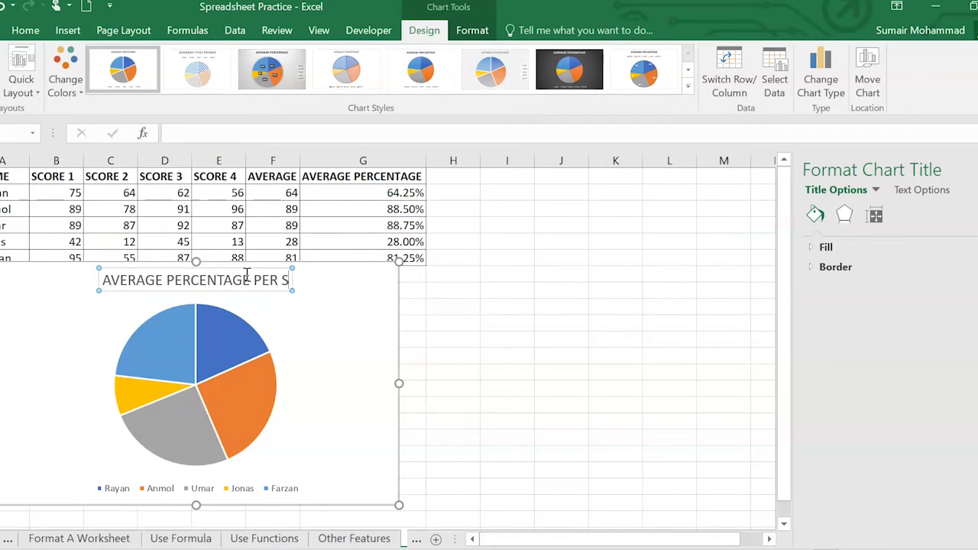
key(BackSpace)
key(BackSpace)
key(BackSpace)
key(BackSpace)
key(BackSpace)
text(SCO)
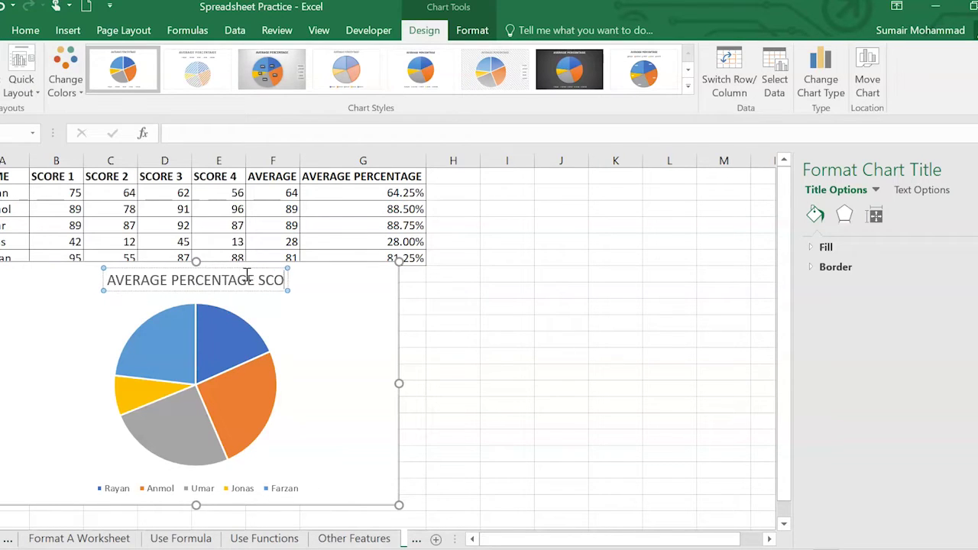
text(RE PER STUDENT)
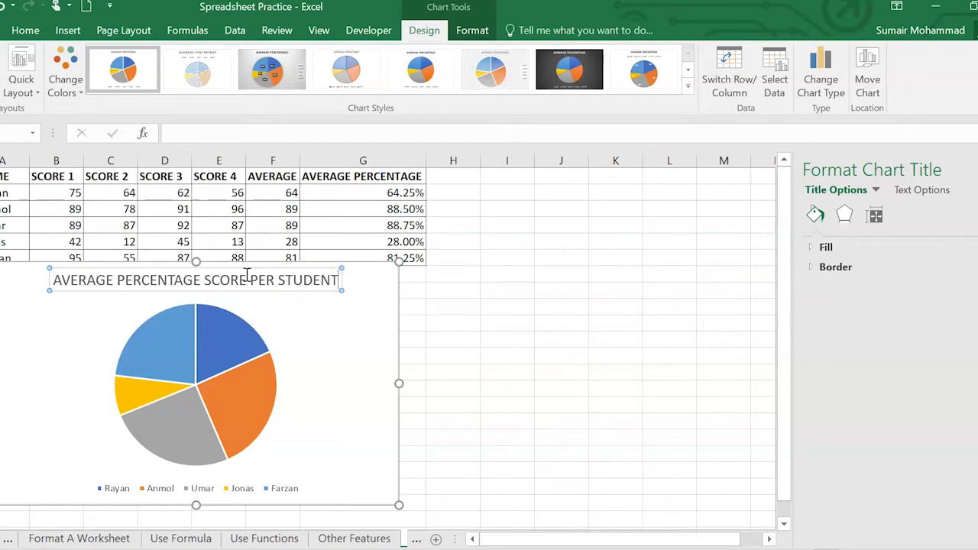
click(350, 353)
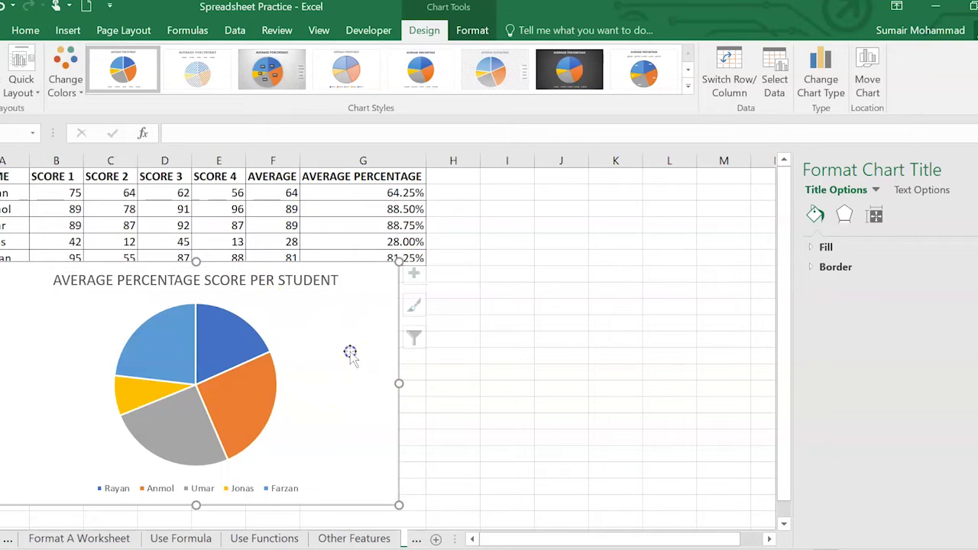
Step: Try showing data labels on the pie chart
click(421, 275)
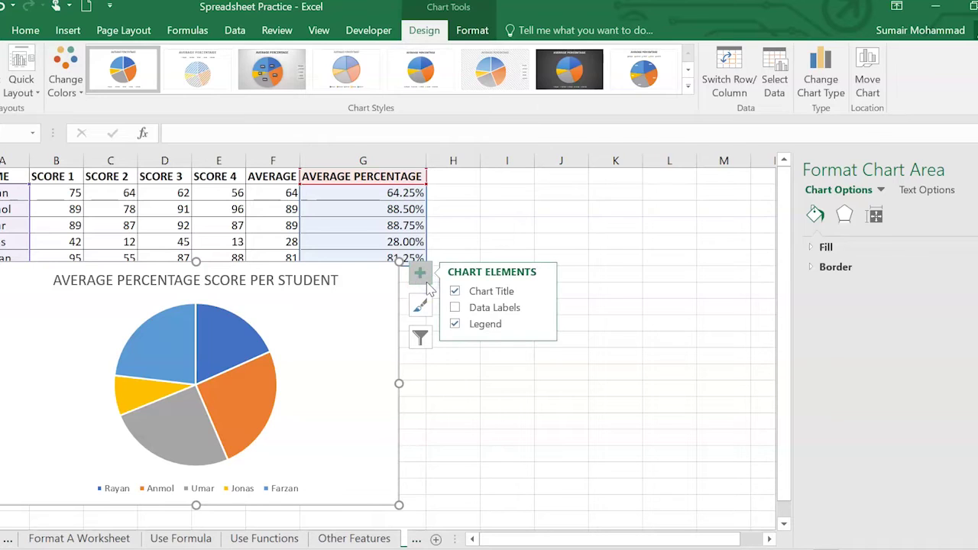
click(456, 308)
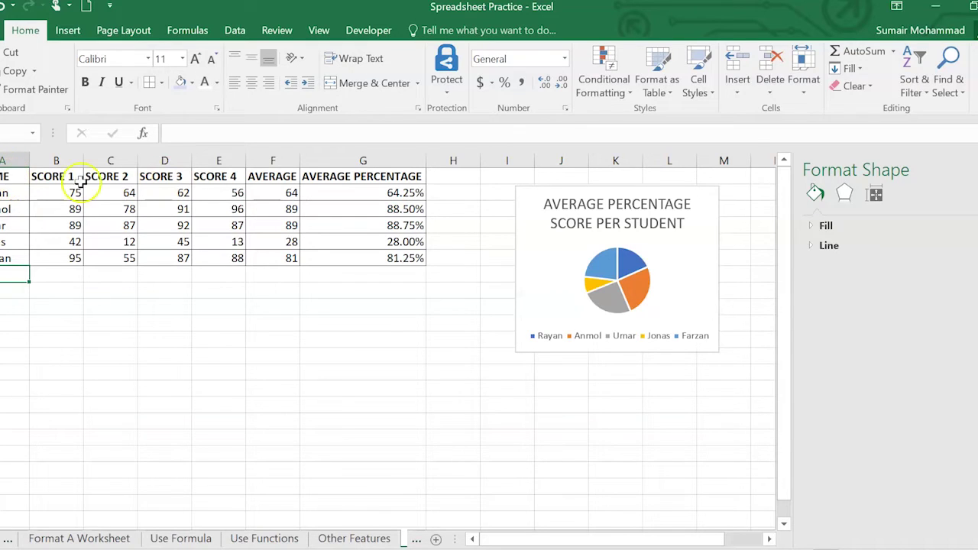
Step: Review the students in the NAME column alongside their corresponding SCORE 1 values
drag(4, 172, 4, 256)
drag(53, 176, 51, 266)
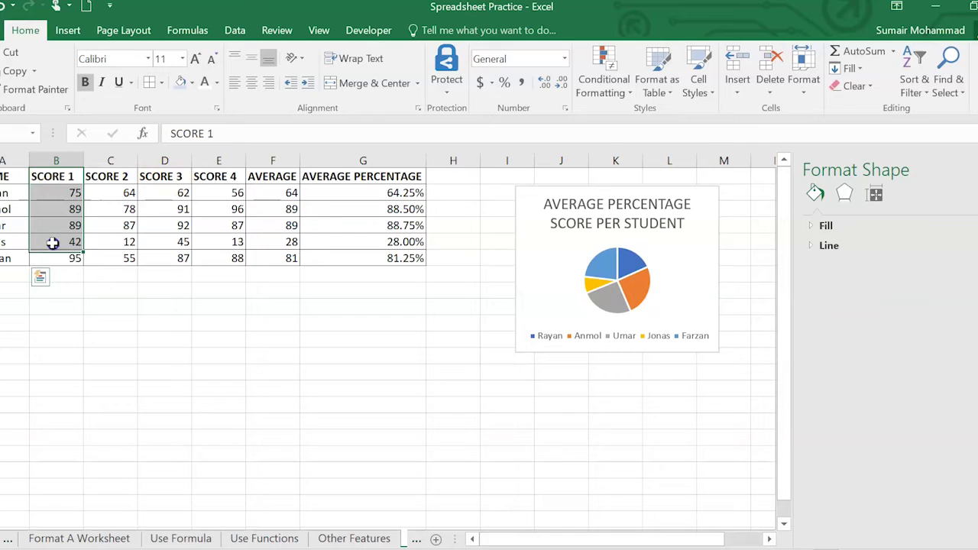
click(11, 192)
drag(12, 176, 49, 260)
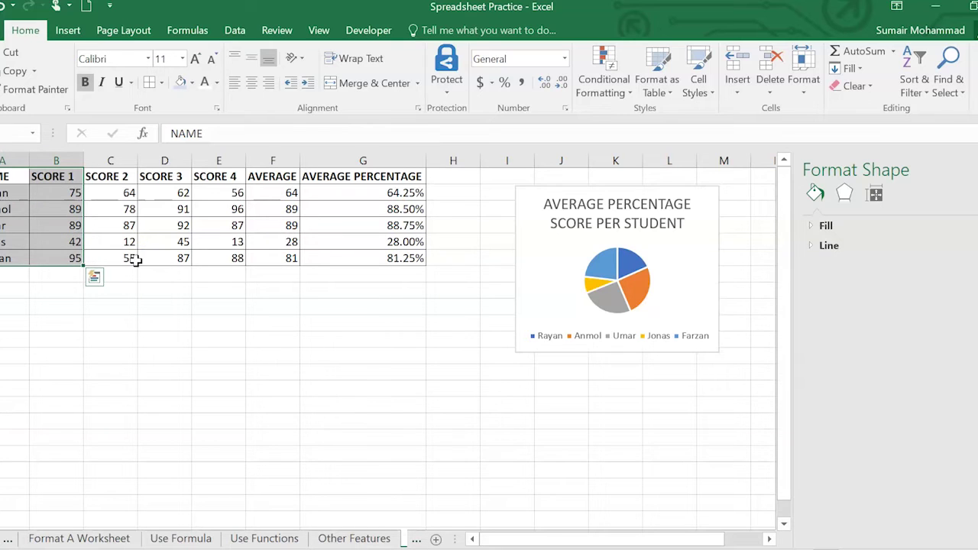
click(15, 191)
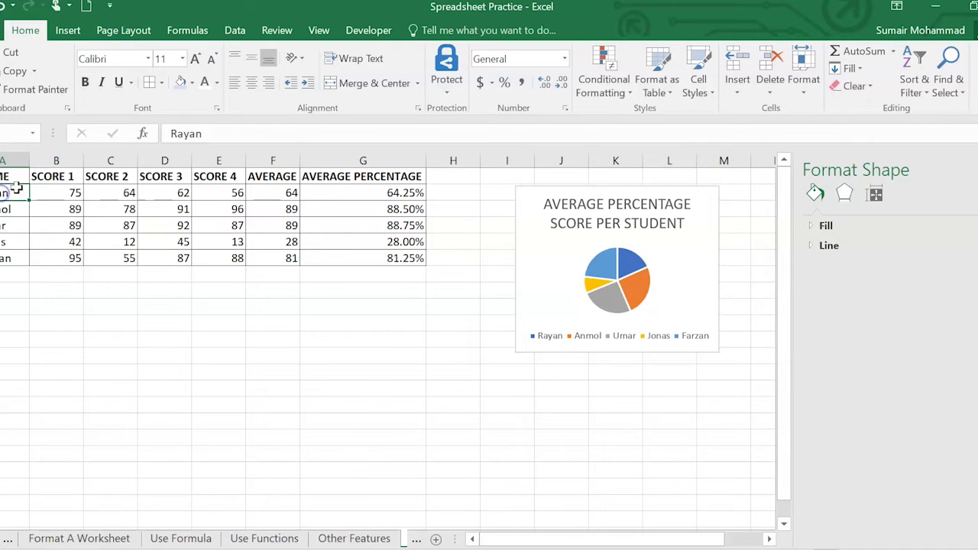
click(63, 192)
drag(16, 209, 67, 224)
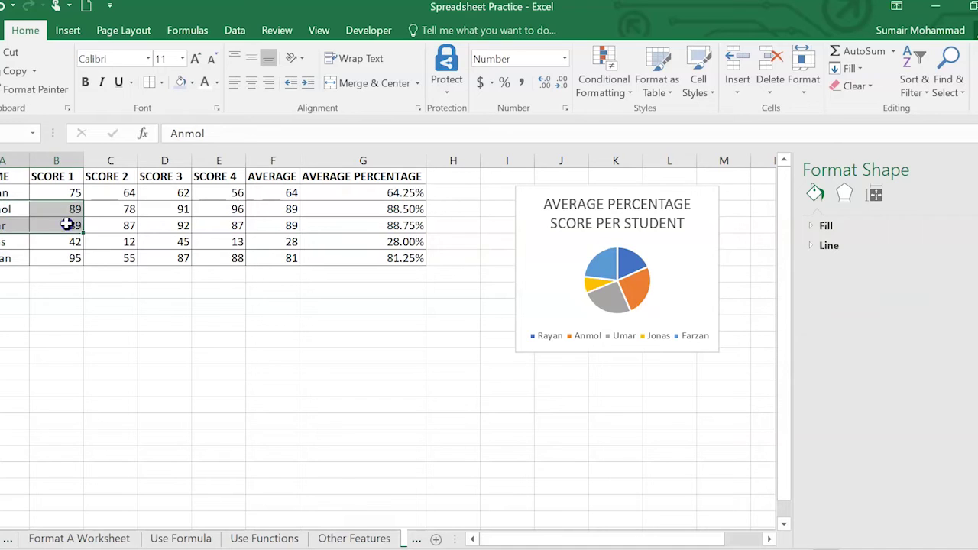
click(16, 224)
click(12, 243)
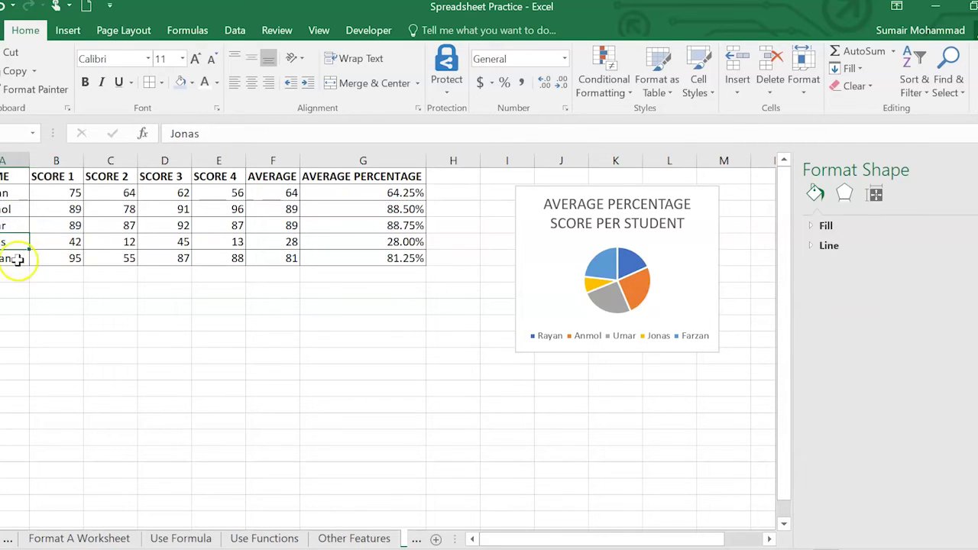
Step: Insert a 2-D clustered column chart from the NAME and SCORE 1 columns, headers included, and move it below the table
drag(15, 176, 66, 262)
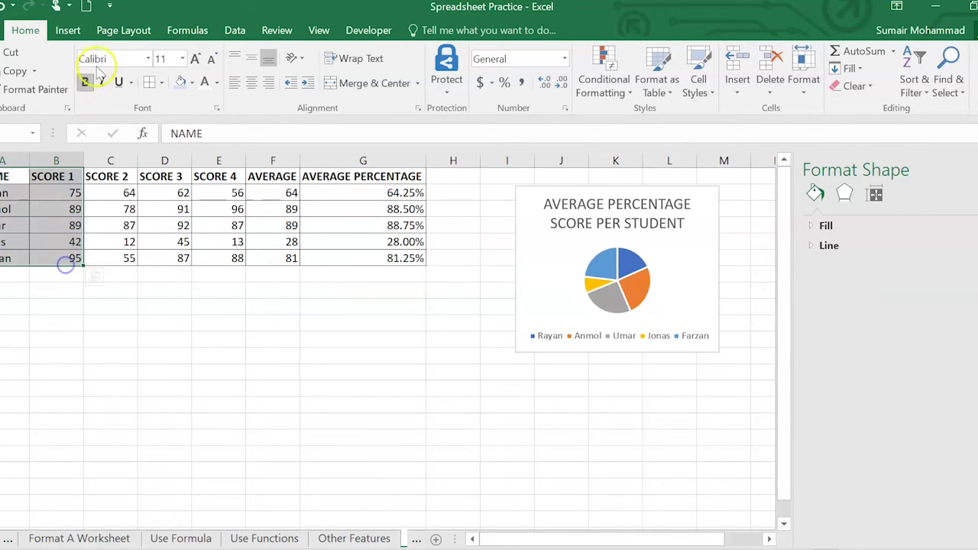
click(68, 29)
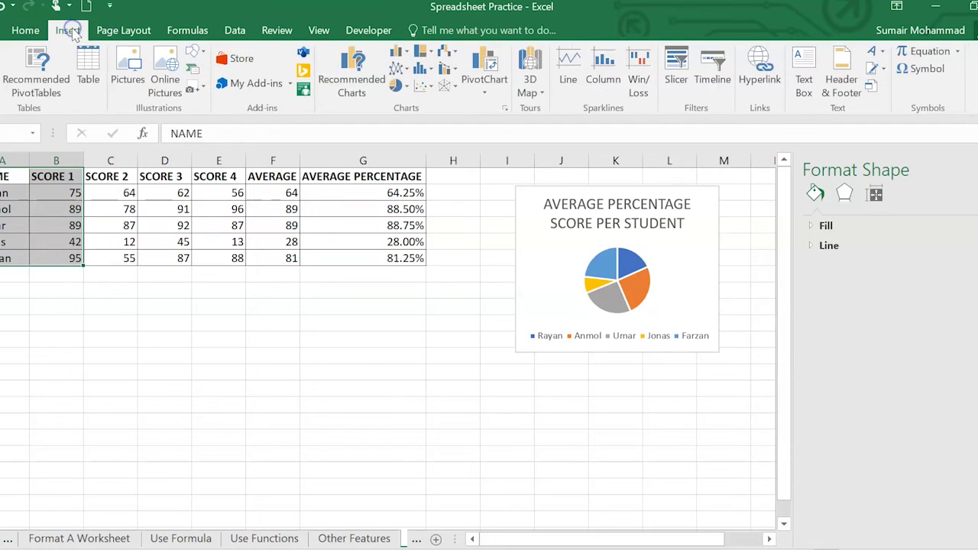
click(396, 52)
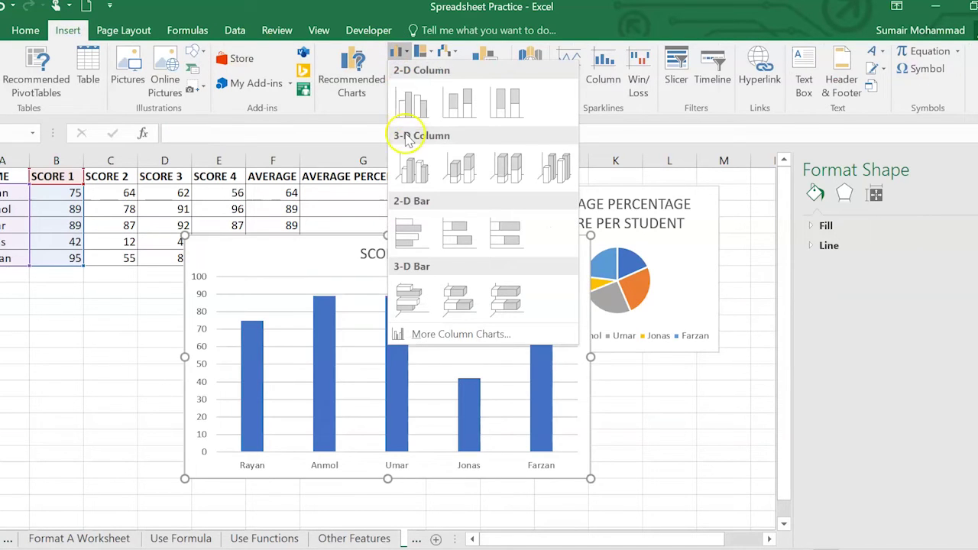
click(411, 109)
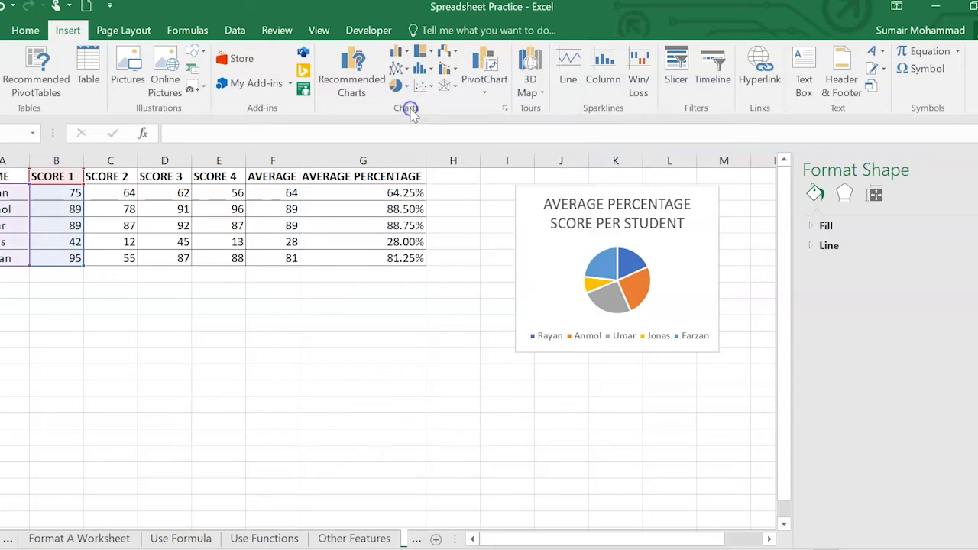
drag(494, 246, 433, 271)
Step: Replace the column chart's title with "STUDENT SCORES FOR SCORE 1"
triple_click(316, 284)
text(STU)
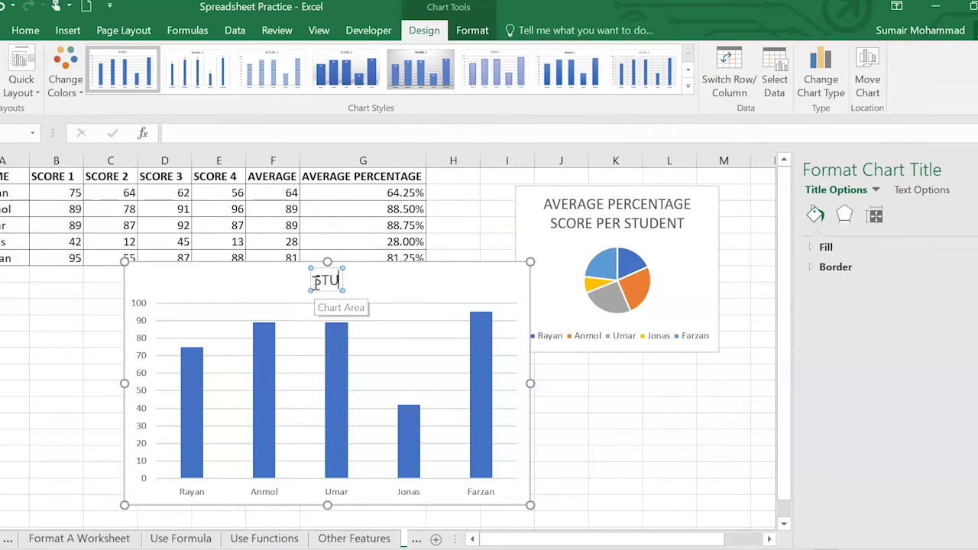
text(DENT SCORES FOR S)
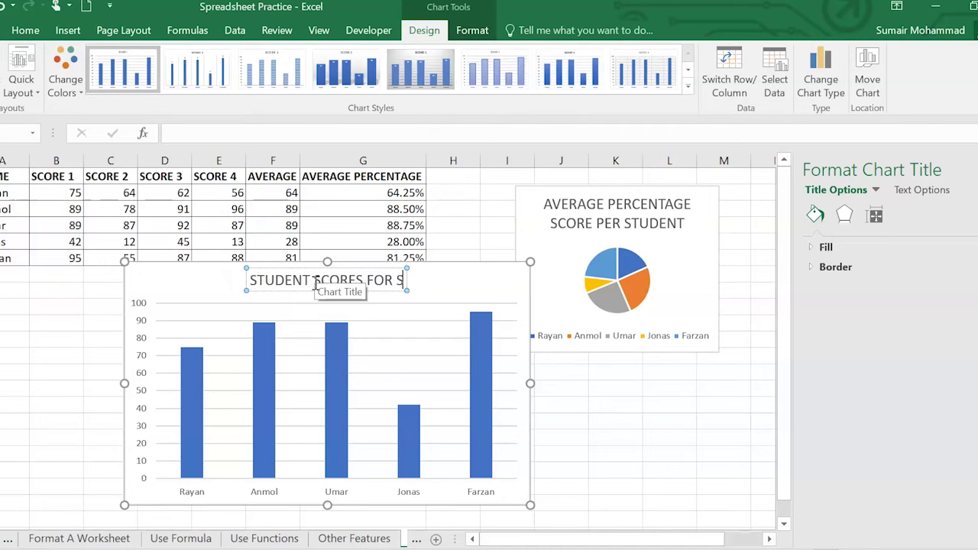
text(CORE 1)
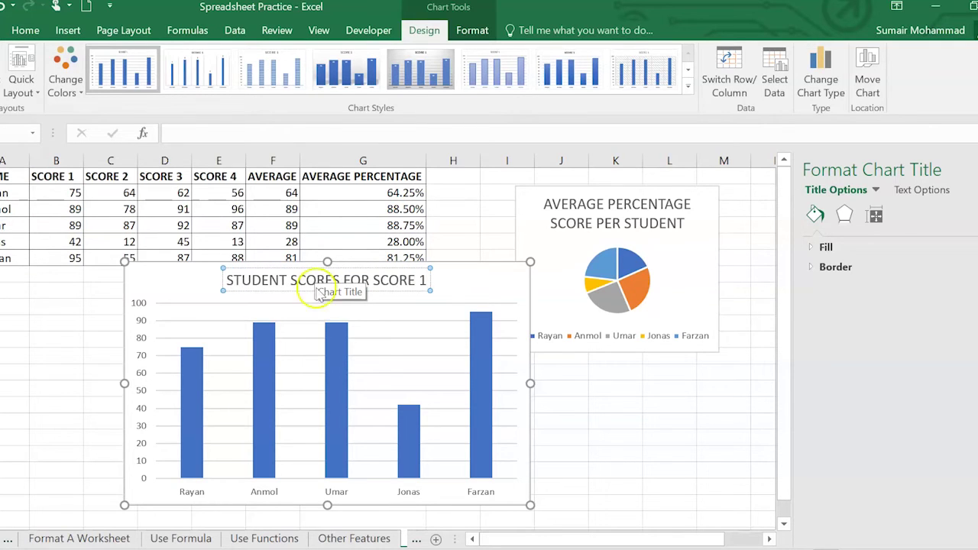
click(470, 273)
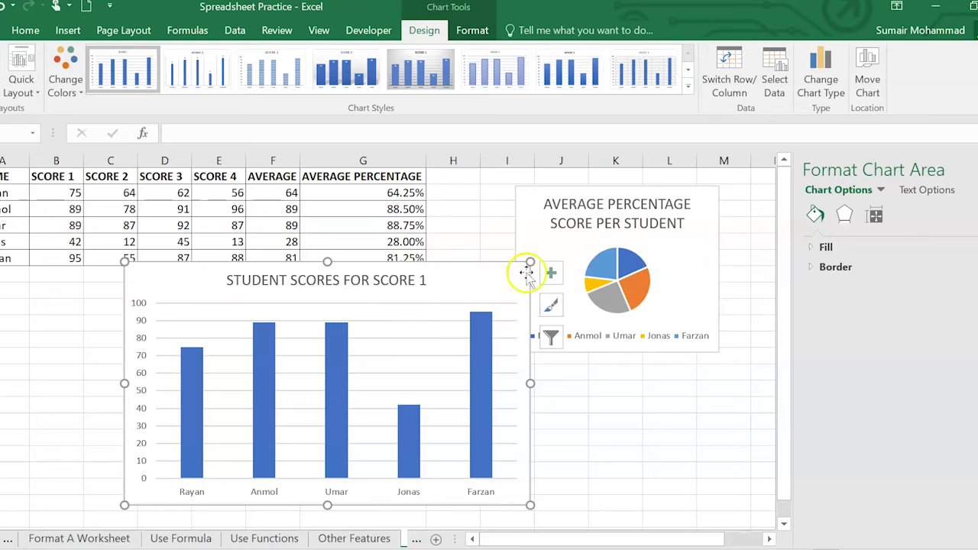
Step: Add axis titles to the column chart and title its horizontal axis "Student Names"
click(550, 275)
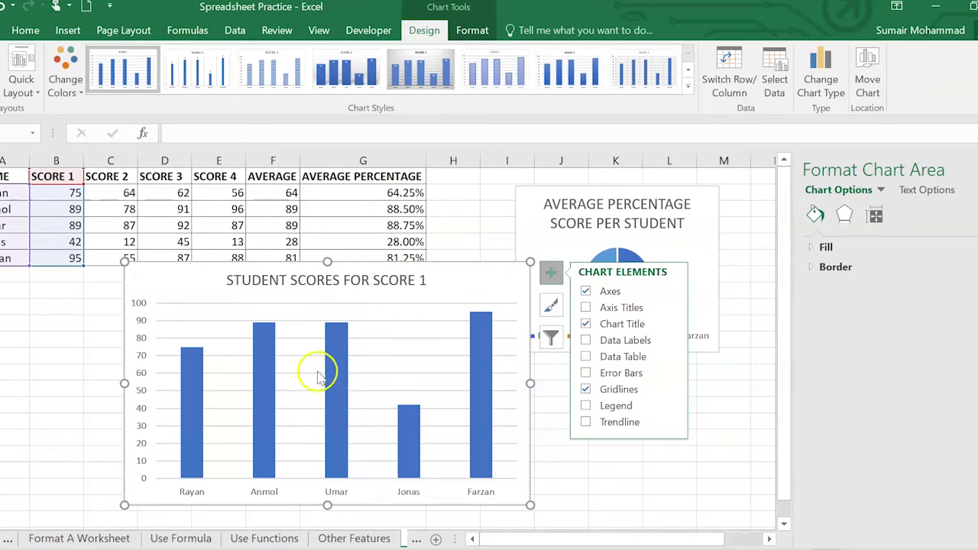
click(586, 307)
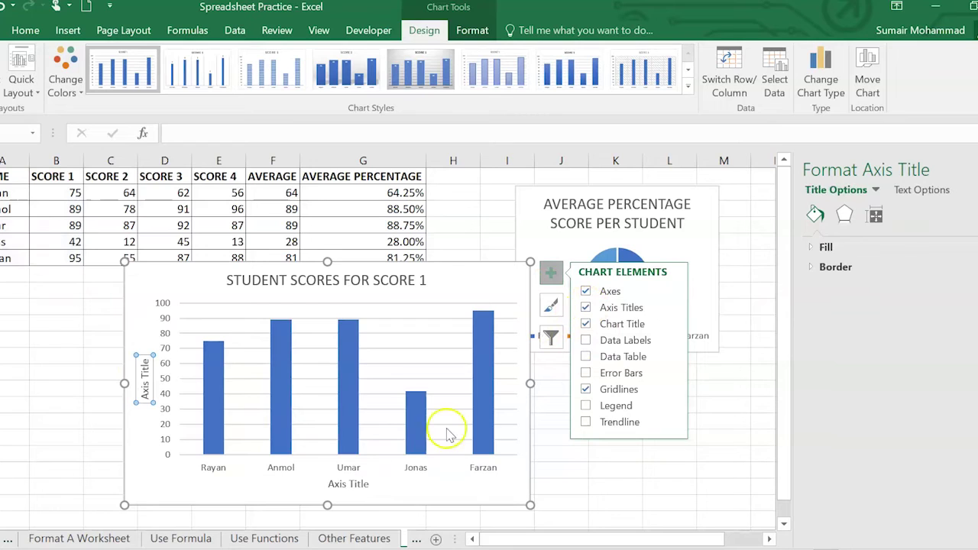
click(335, 484)
triple_click(345, 487)
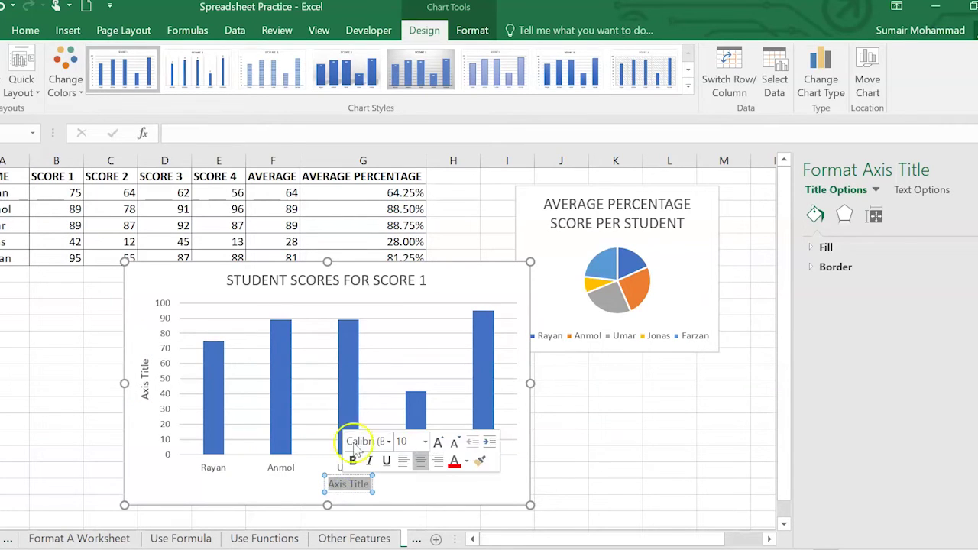
text(sTUDENT)
key(BackSpace)
key(BackSpace)
key(BackSpace)
key(BackSpace)
key(BackSpace)
key(BackSpace)
key(BackSpace)
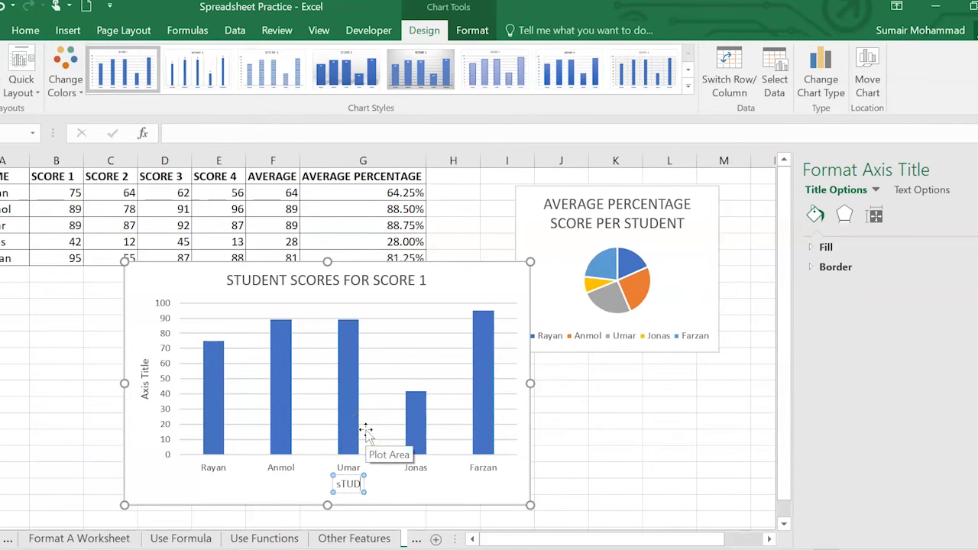
text(Studetn)
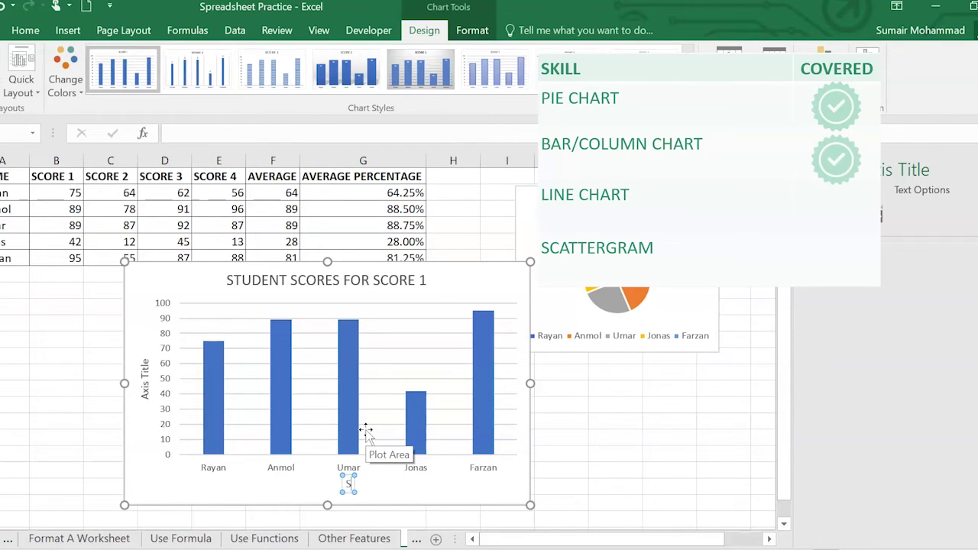
key(BackSpace)
key(BackSpace)
key(BackSpace)
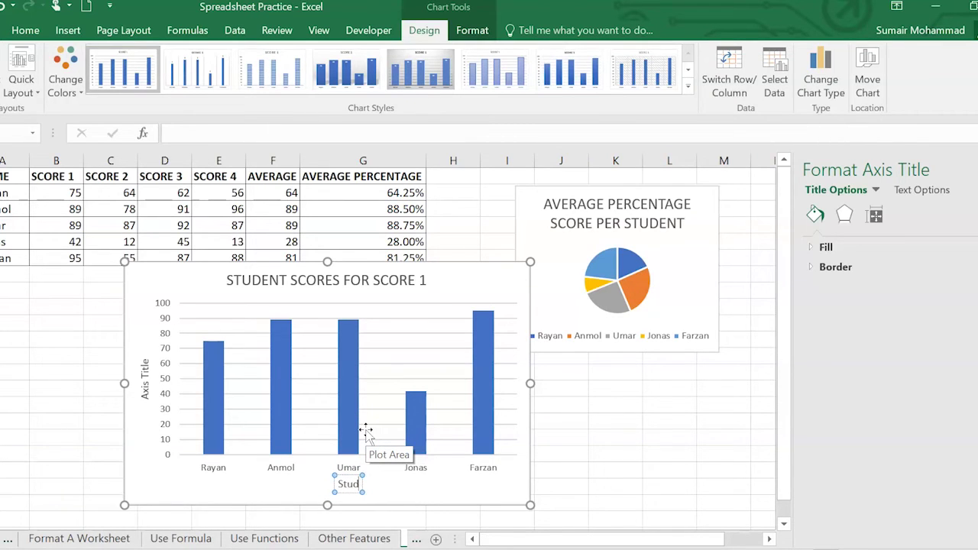
text(ent Names)
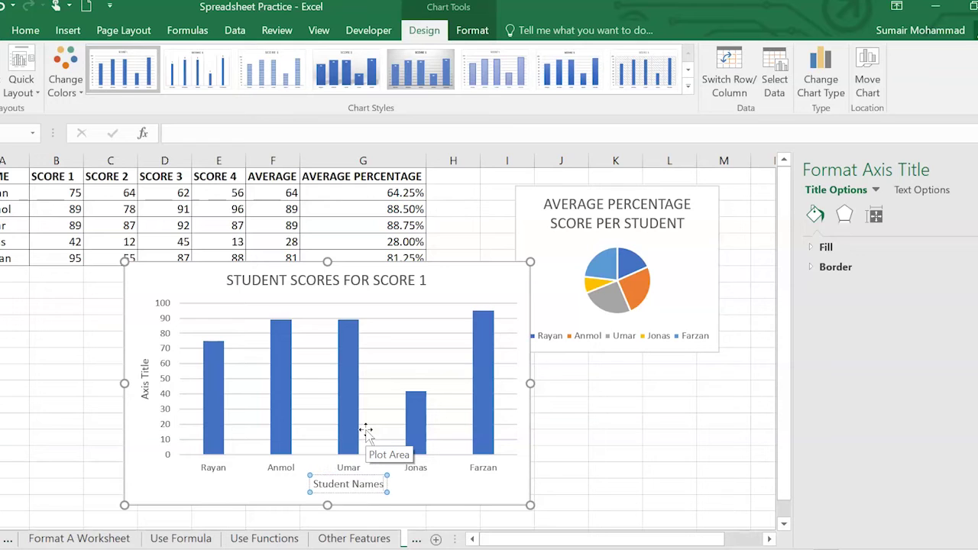
Step: Title the column chart's vertical axis "Score", and shrink the chart and place it beneath the pie chart
click(140, 372)
text(Score)
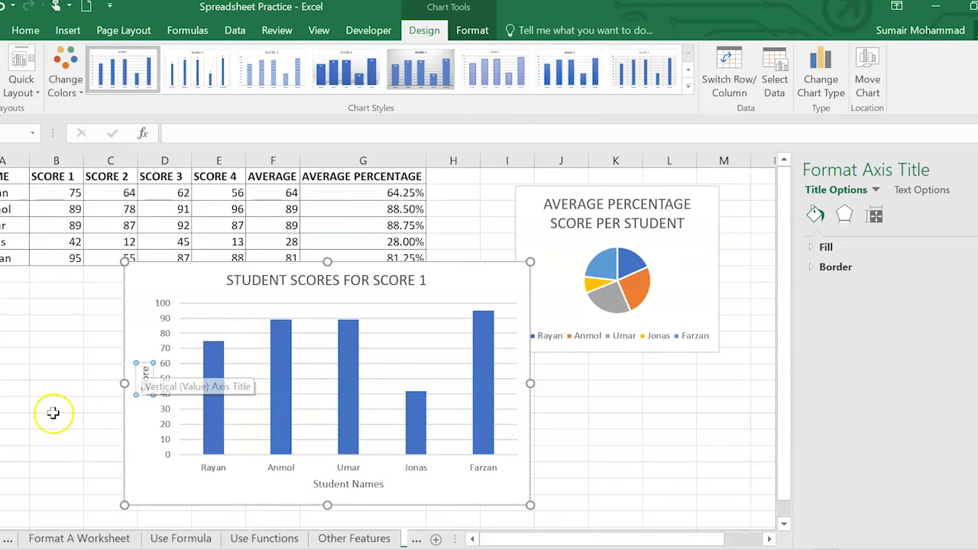
click(54, 416)
click(74, 273)
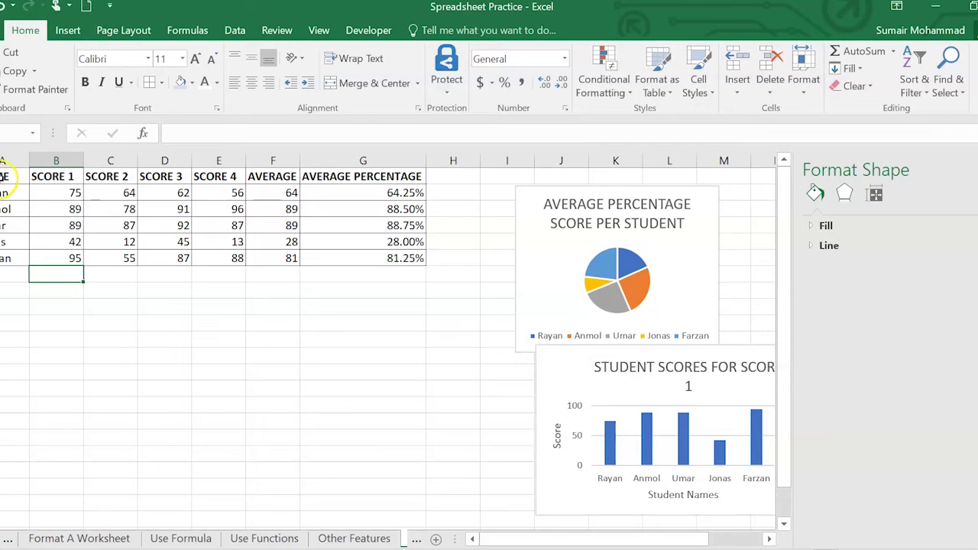
Step: Insert a 2-D line chart from the NAME and SCORE 1 to SCORE 4 columns, headers included, and place it below the table
drag(4, 177, 207, 252)
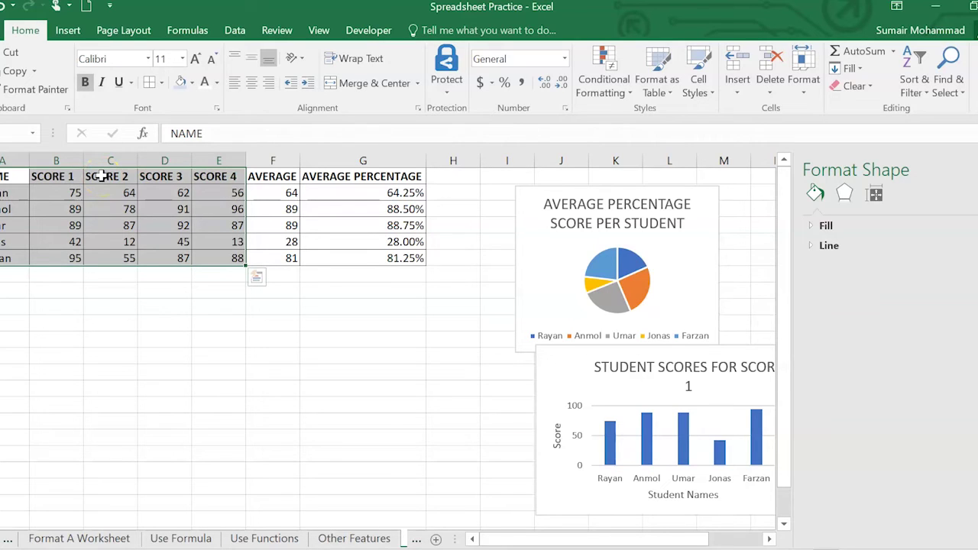
click(67, 31)
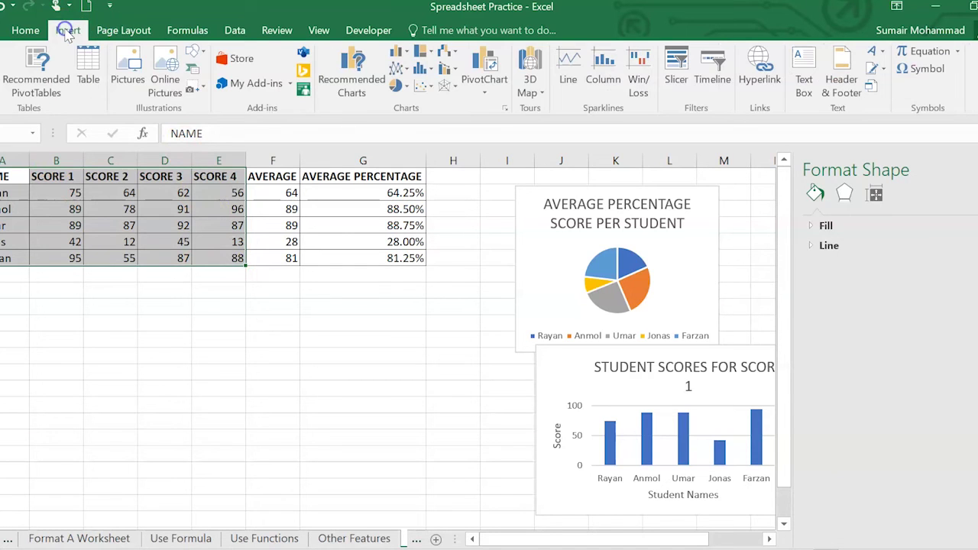
click(398, 70)
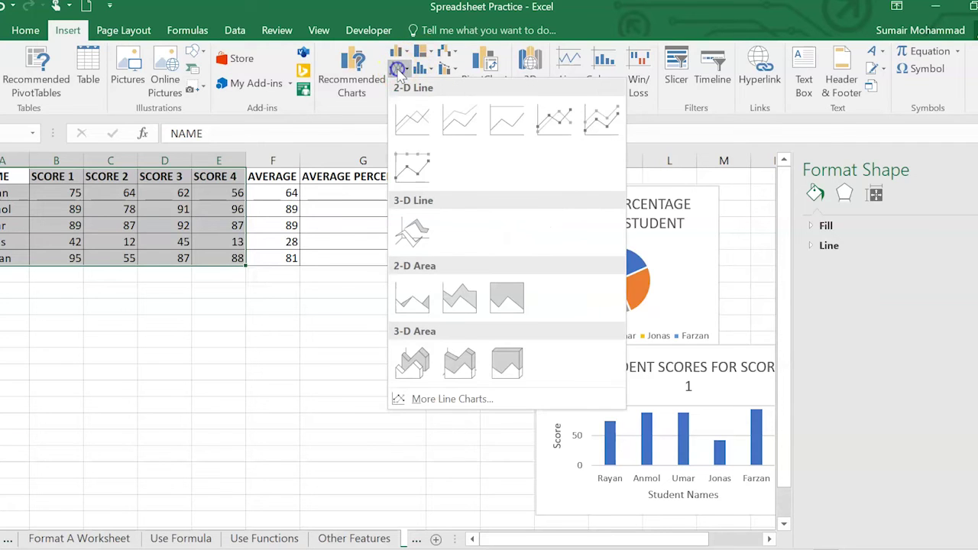
click(405, 126)
Step: Replace the line chart's title with "Student Scores Accross a Term"
click(261, 290)
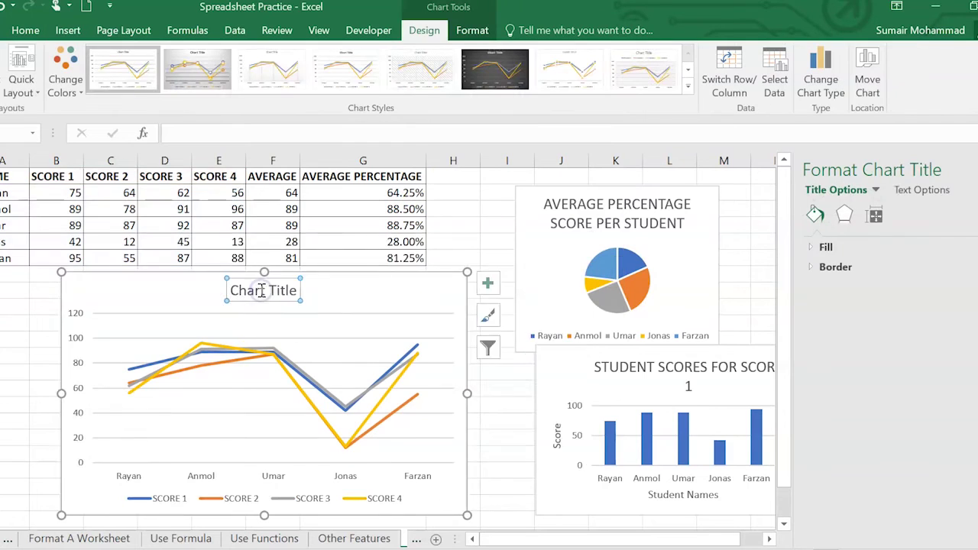
double_click(260, 290)
triple_click(257, 294)
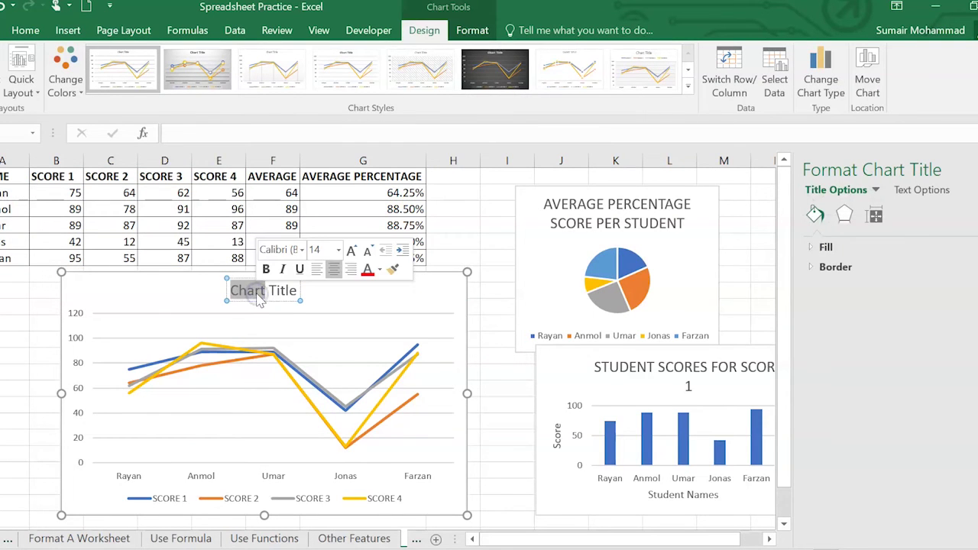
text(Student)
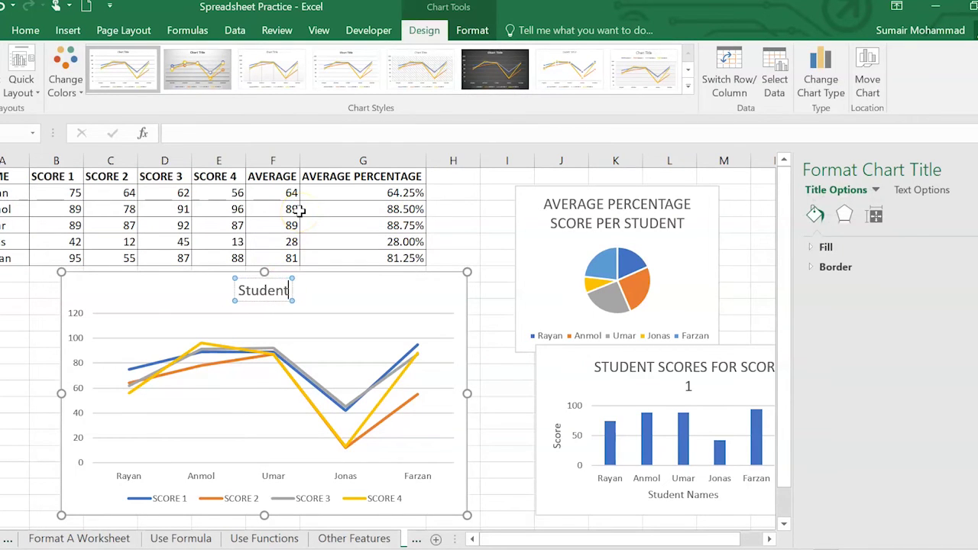
text( Scores Accross a)
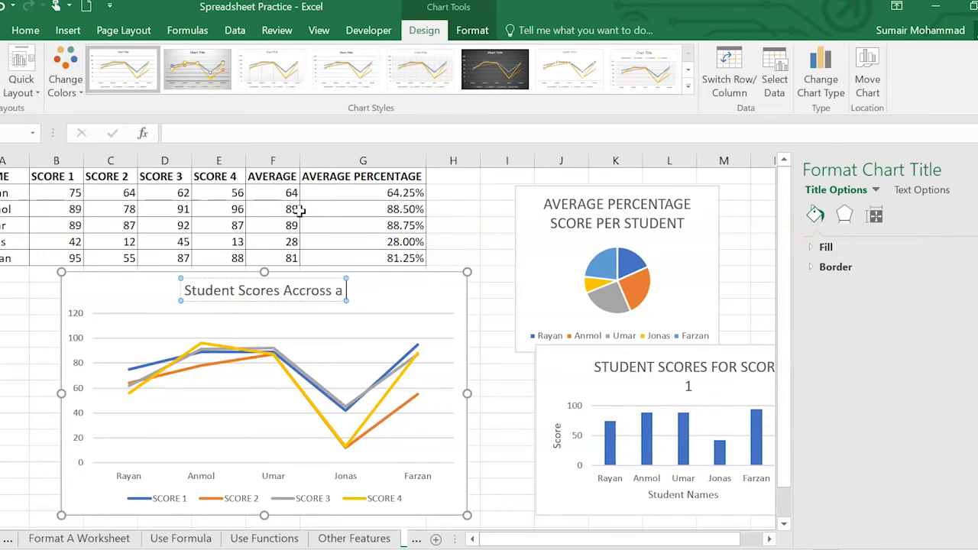
text( Term)
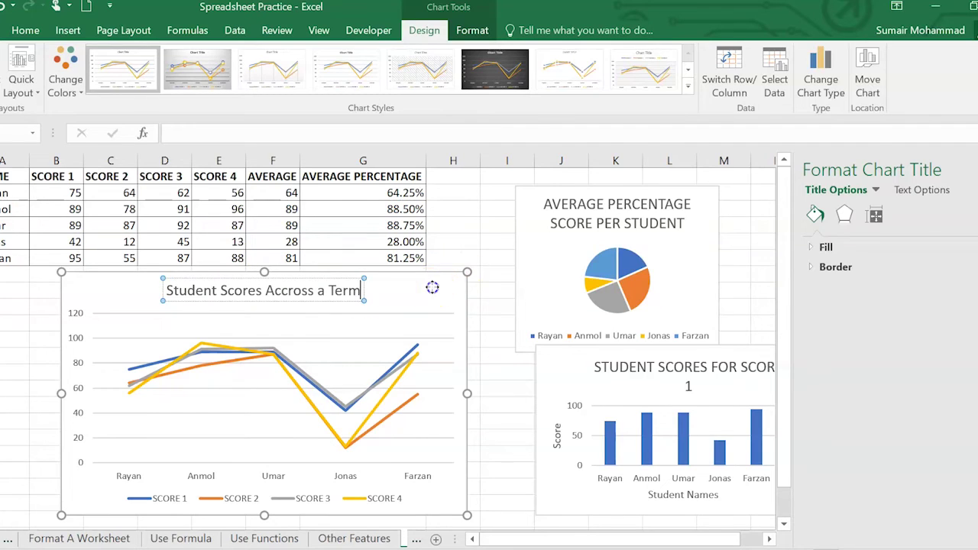
Step: Add axis titles to the line chart and switch its rows and columns so the four scores run along the horizontal axis
click(433, 288)
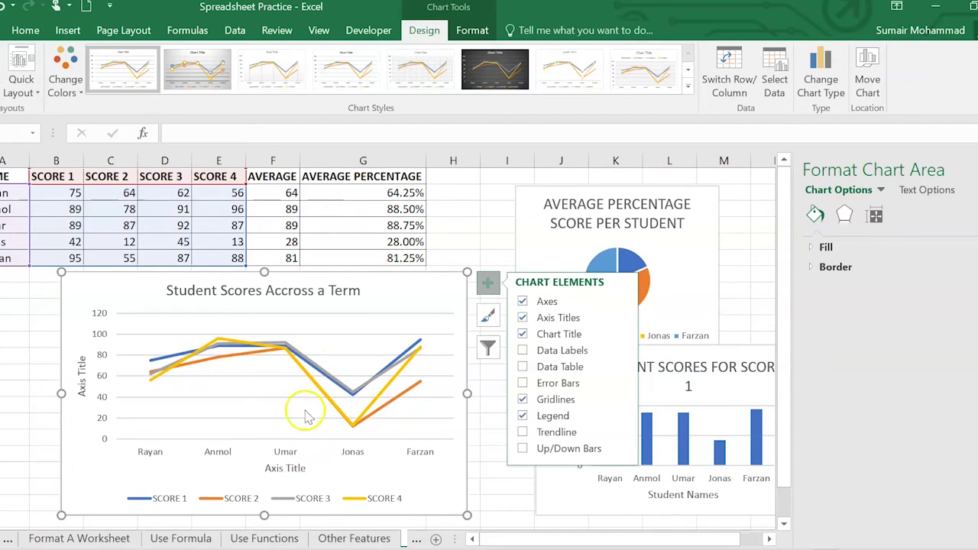
click(736, 71)
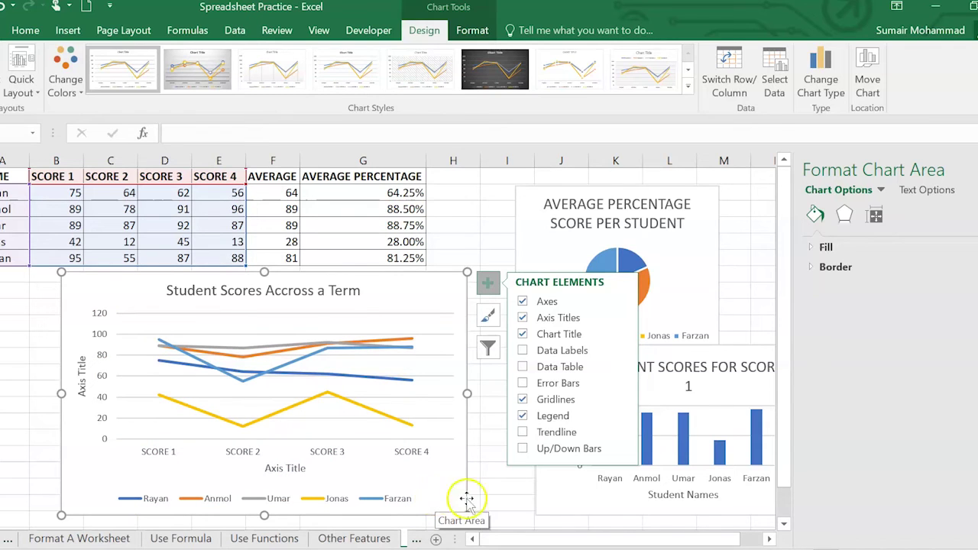
Step: Title the line chart's axes "Tests" and "Scores" with data labels shown, and move the shrunken chart beside the table over the other charts
click(285, 468)
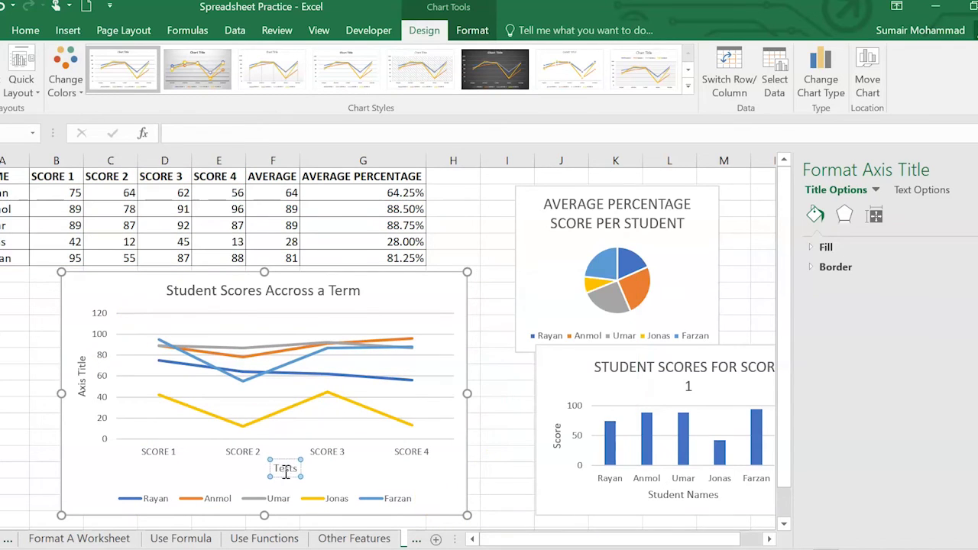
click(82, 376)
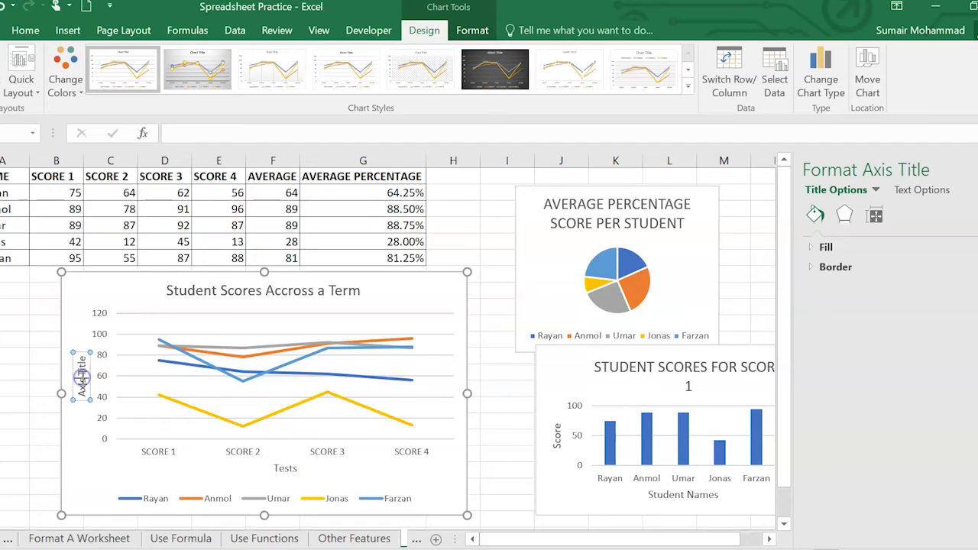
key(BackSpace)
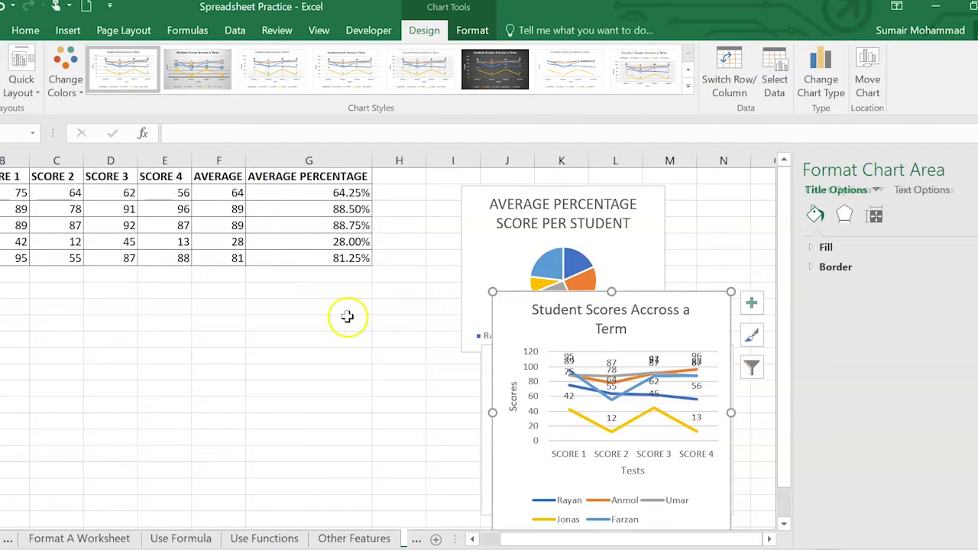
click(348, 320)
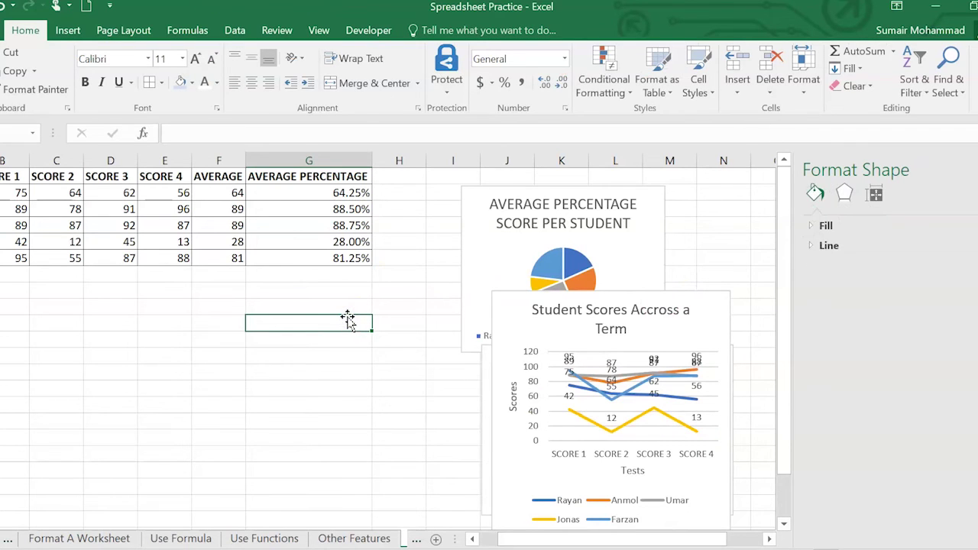
Step: Insert a scatter chart with markers only from the NAME and SCORE 1 to SCORE 4 columns, headers included, and move it below the table
scroll(298, 262, left, 1)
click(50, 283)
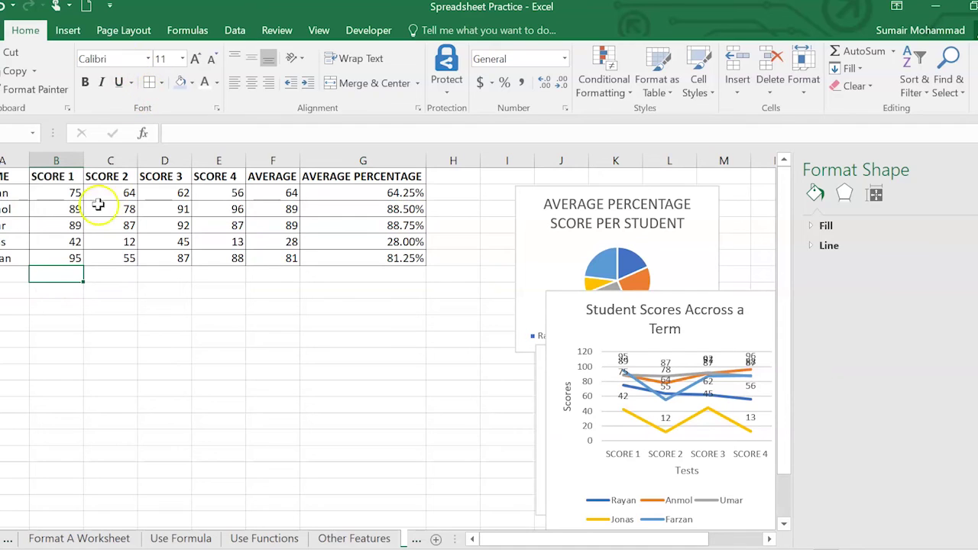
mouse_move(15, 177)
mouse_down()
mouse_move(22, 197)
mouse_move(229, 258)
mouse_up()
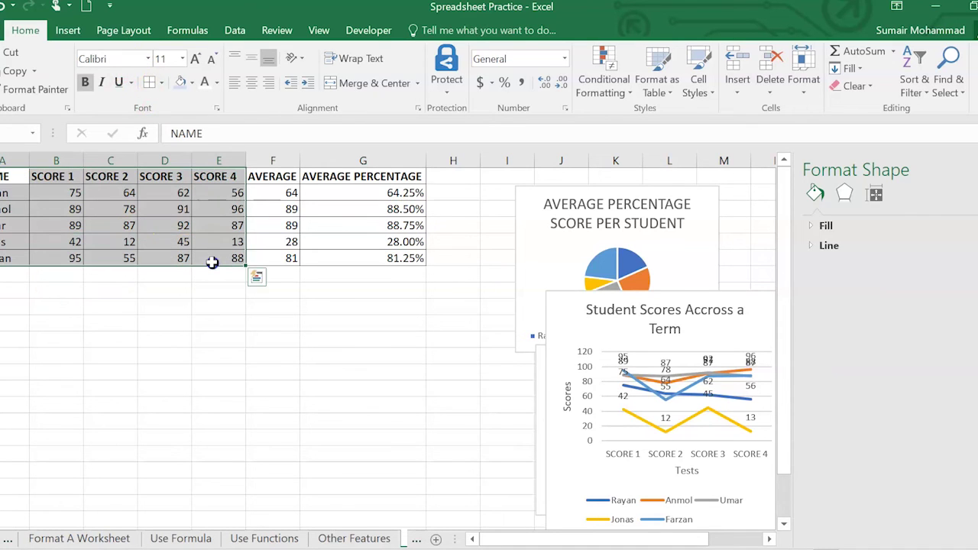
click(67, 30)
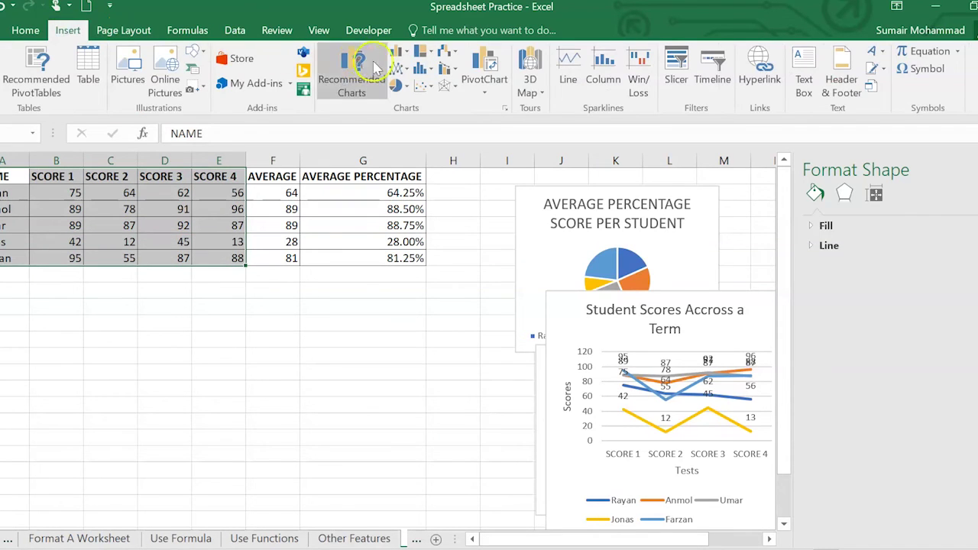
click(425, 85)
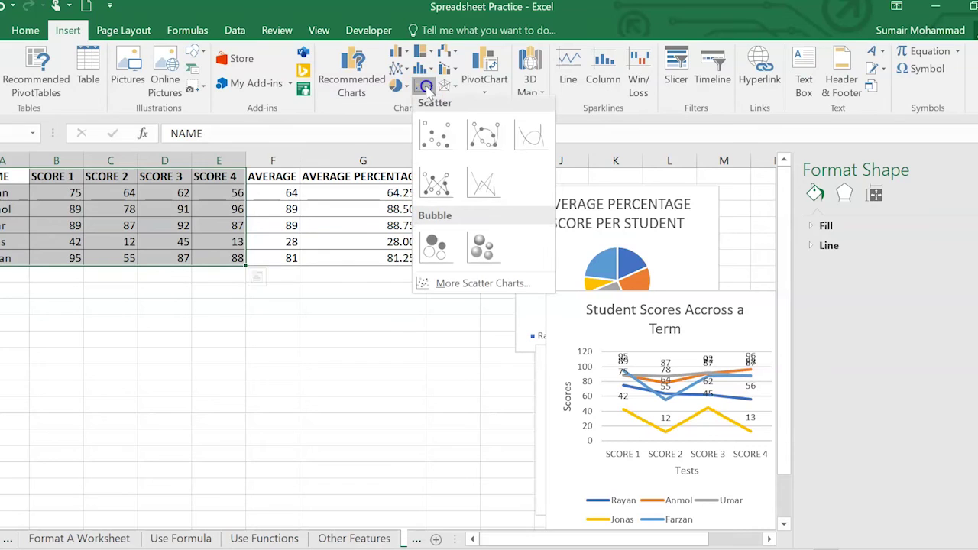
click(436, 138)
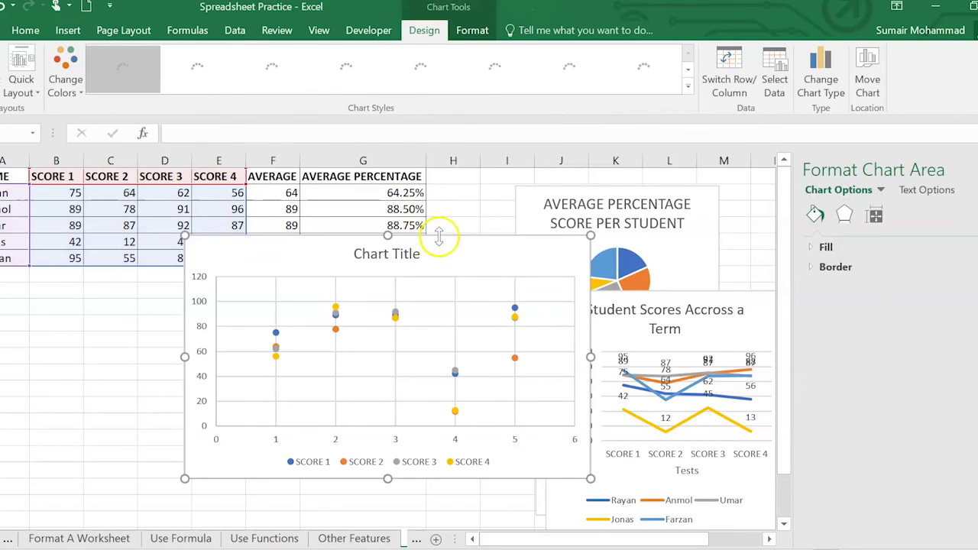
drag(461, 251, 365, 268)
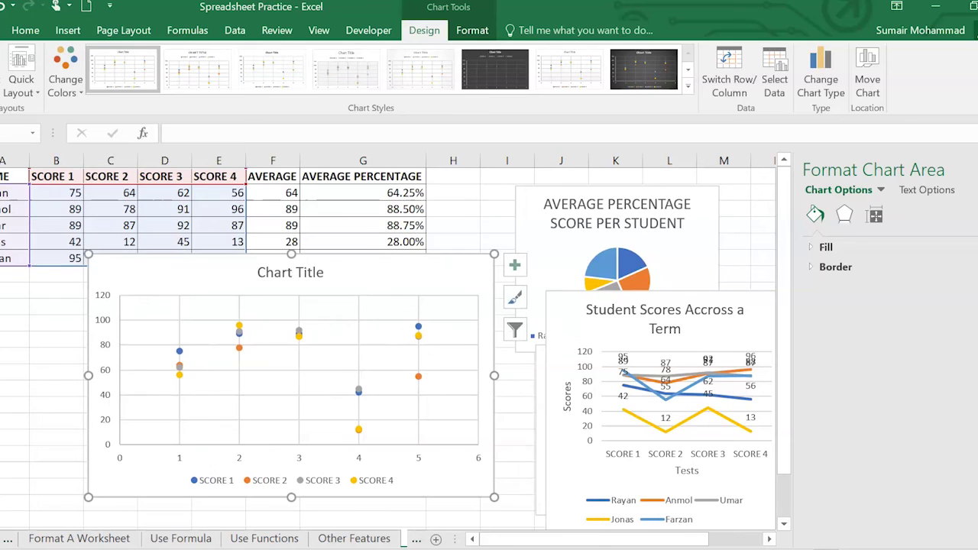
Step: Switch the scatter chart's rows and columns so each student is a series, and add axis titles
click(730, 82)
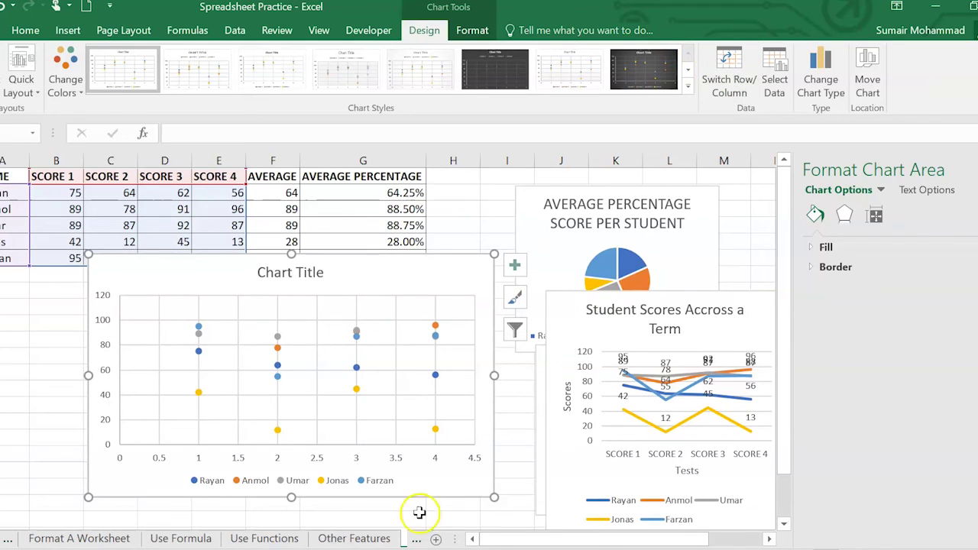
click(515, 261)
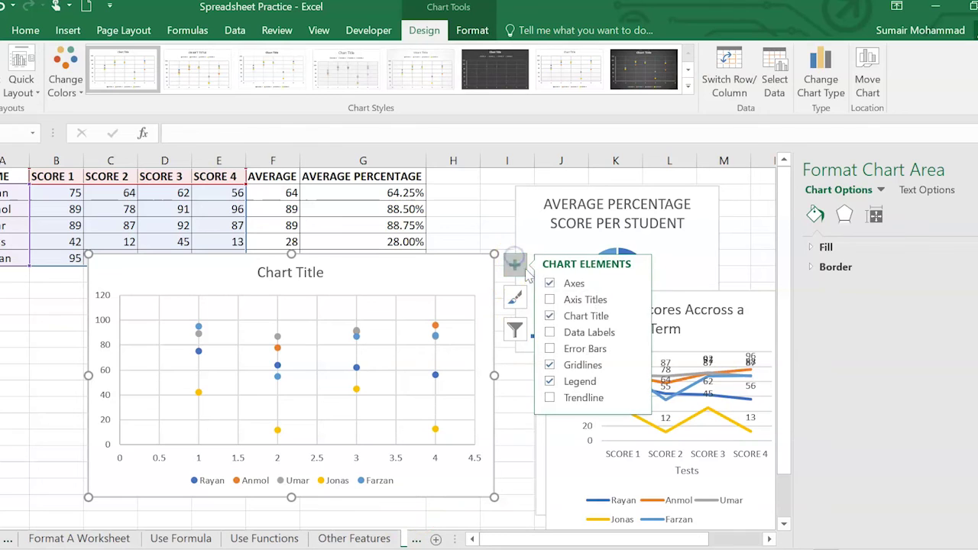
click(550, 300)
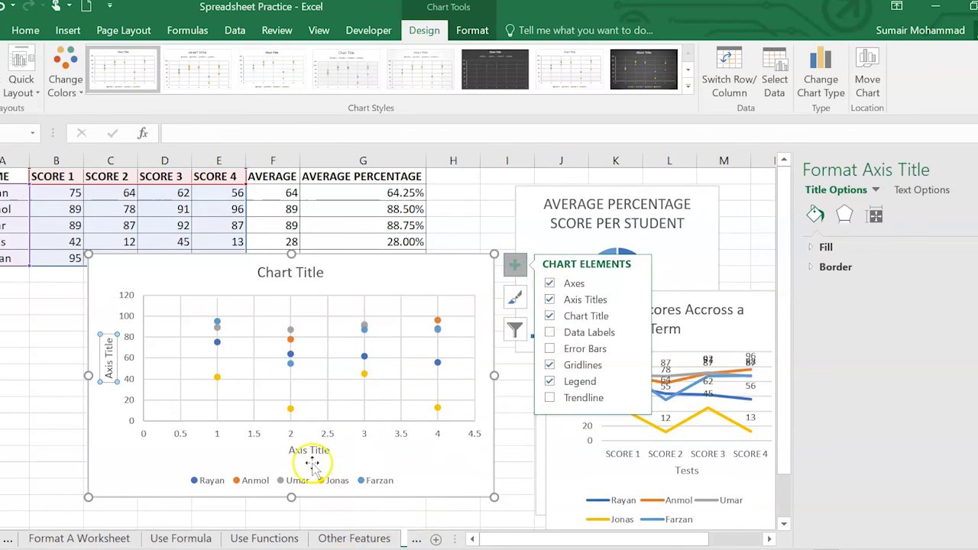
Step: Title the scatter chart's horizontal axis "Test Name" and its vertical axis "Test Score"
double_click(108, 348)
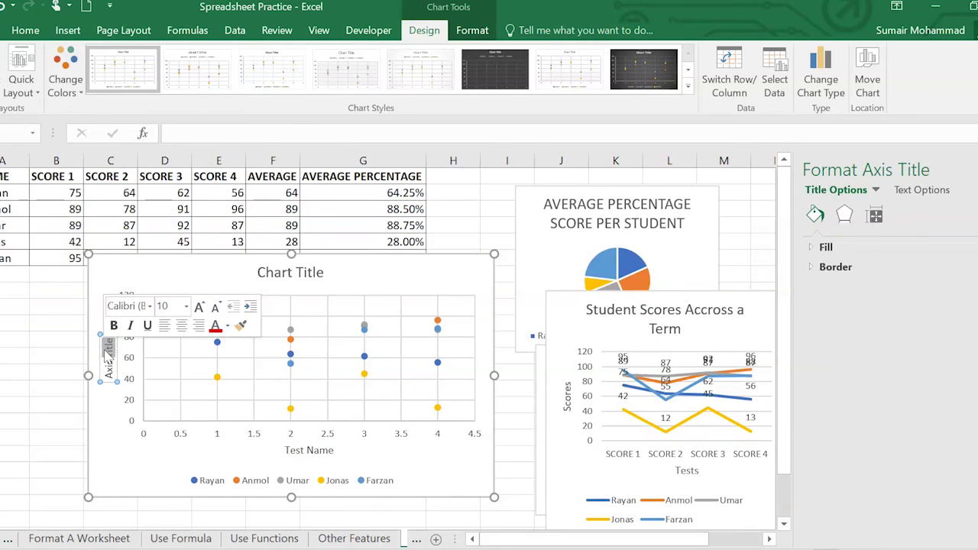
triple_click(108, 355)
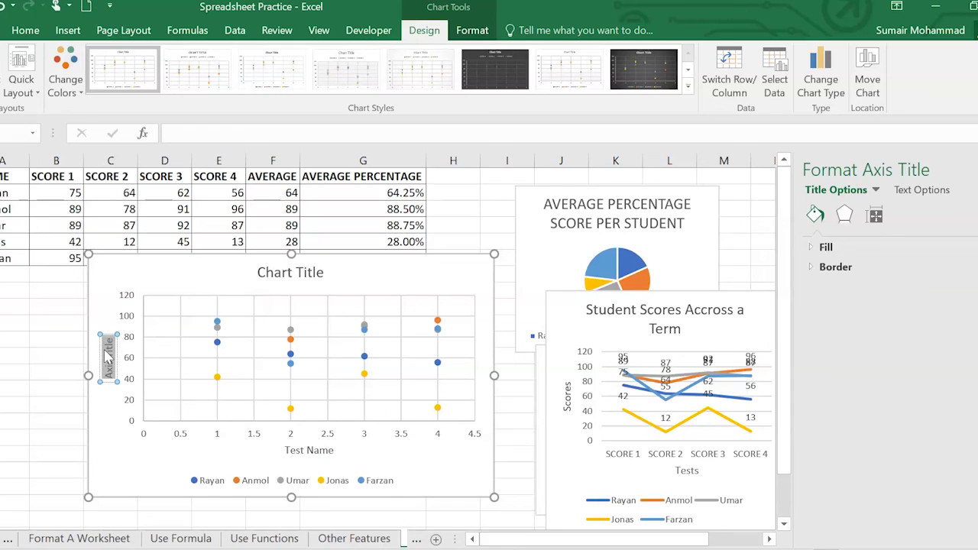
text(Test Score)
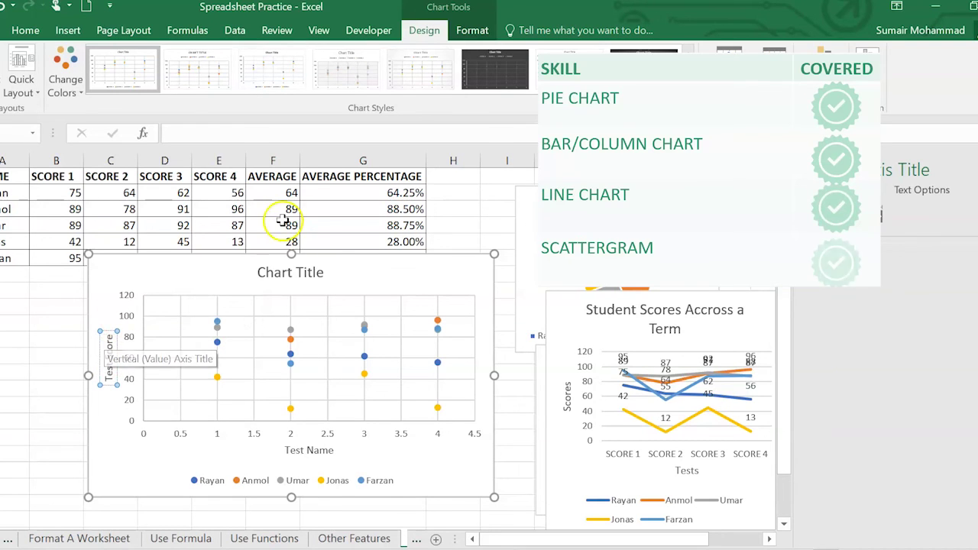
Step: Title the scatter chart "Student Scores Across A Term" and deselect the chart
click(289, 267)
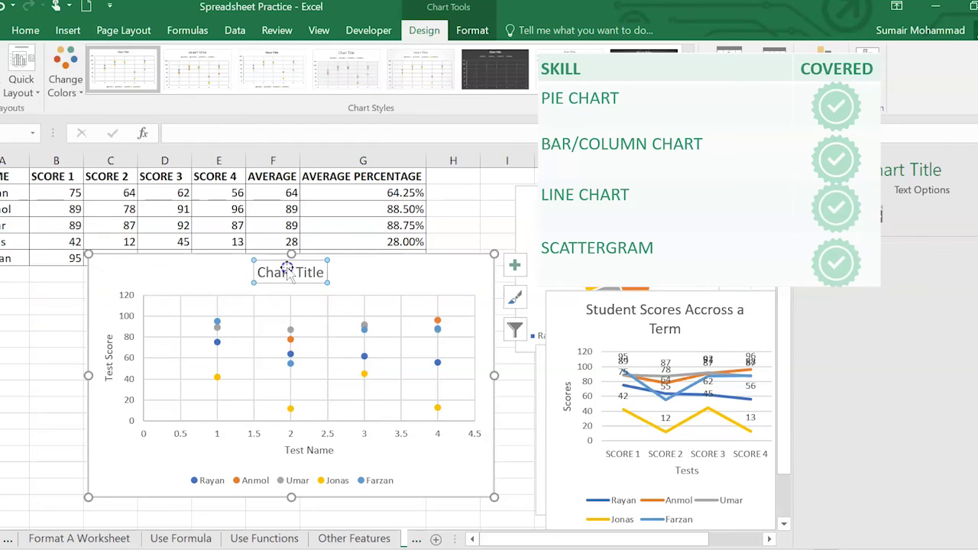
click(276, 271)
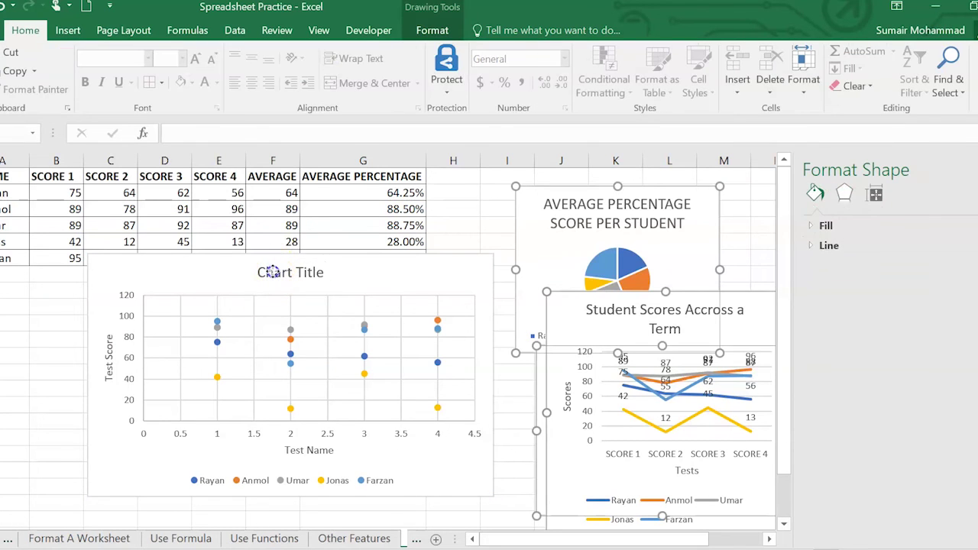
click(421, 267)
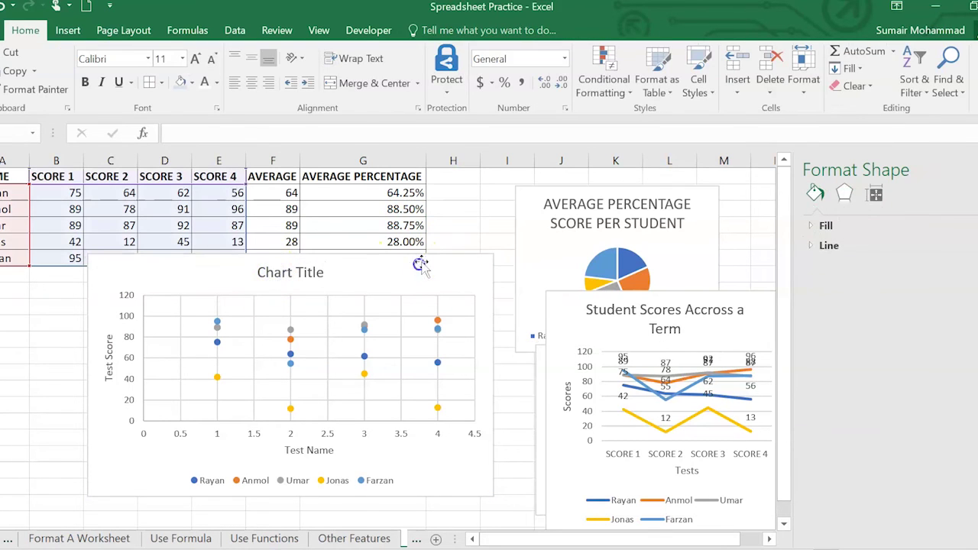
double_click(279, 273)
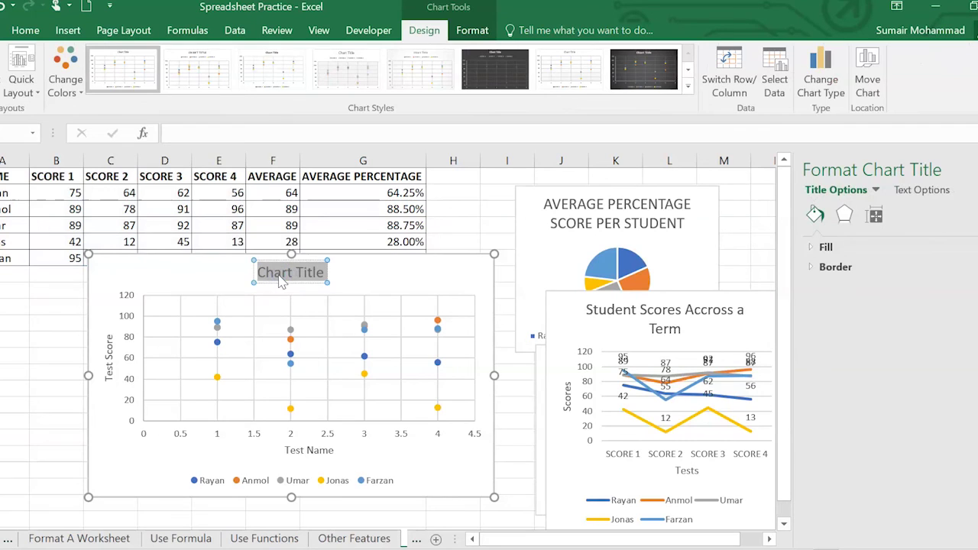
text(Student)
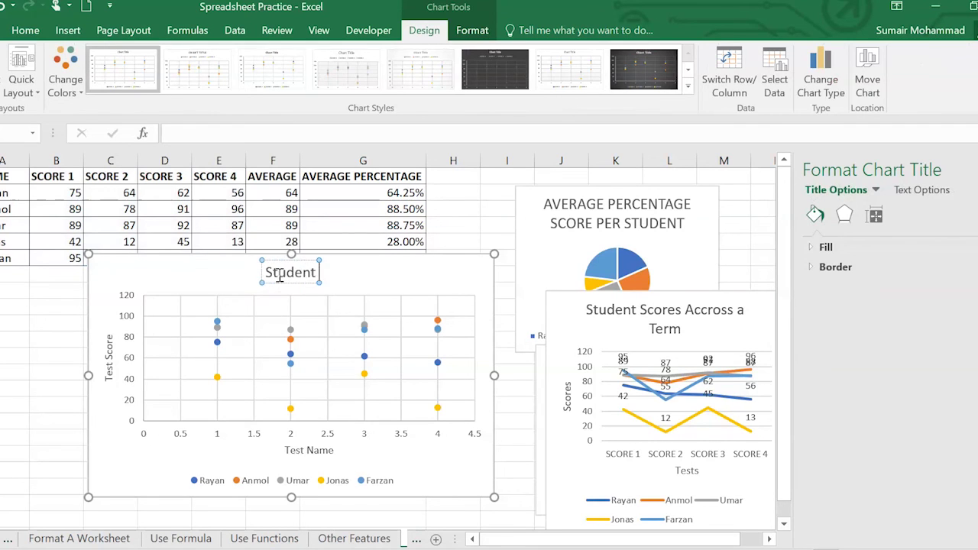
text( Scores Across A Term)
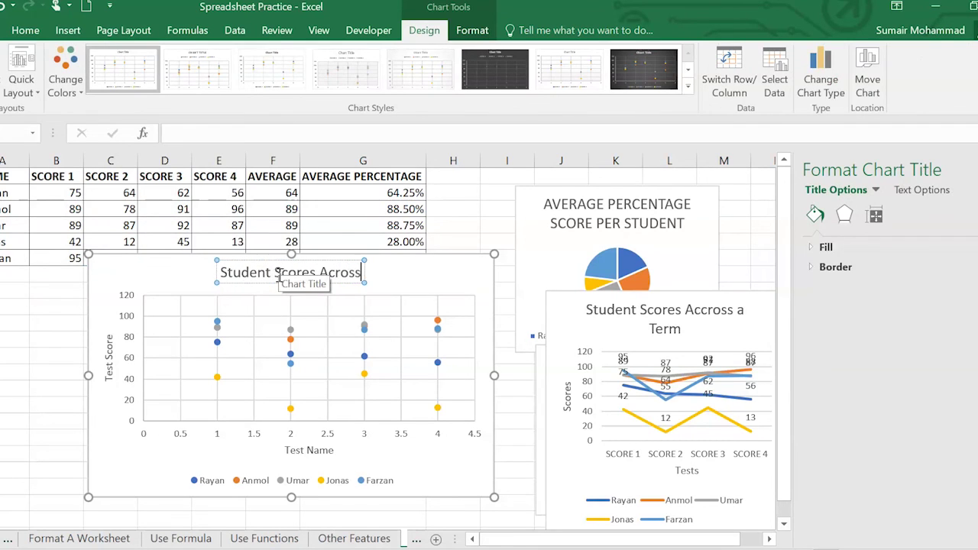
click(489, 243)
click(477, 225)
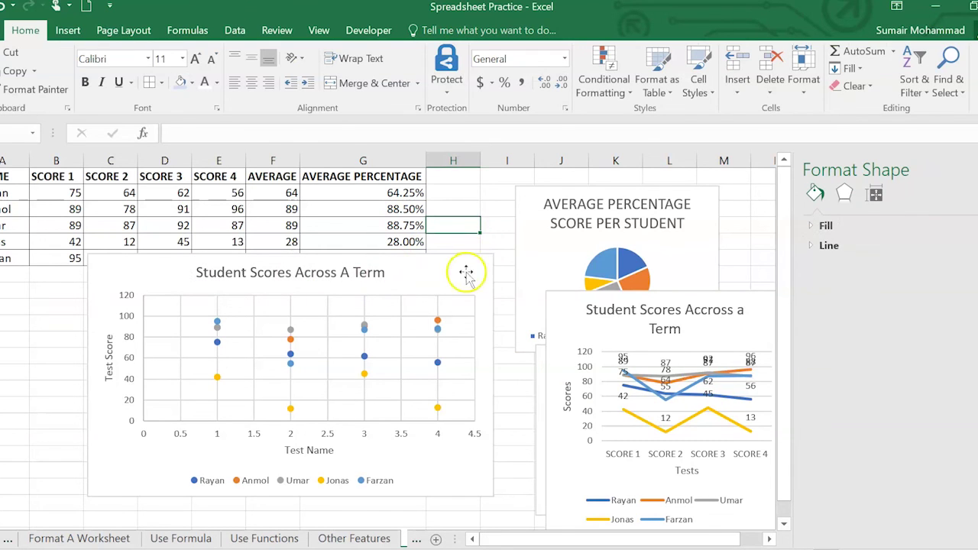
click(42, 539)
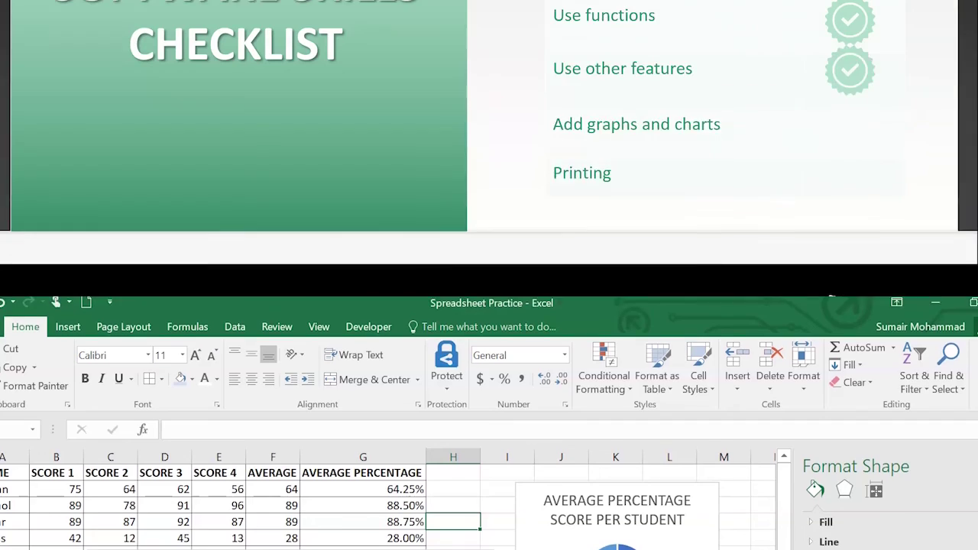